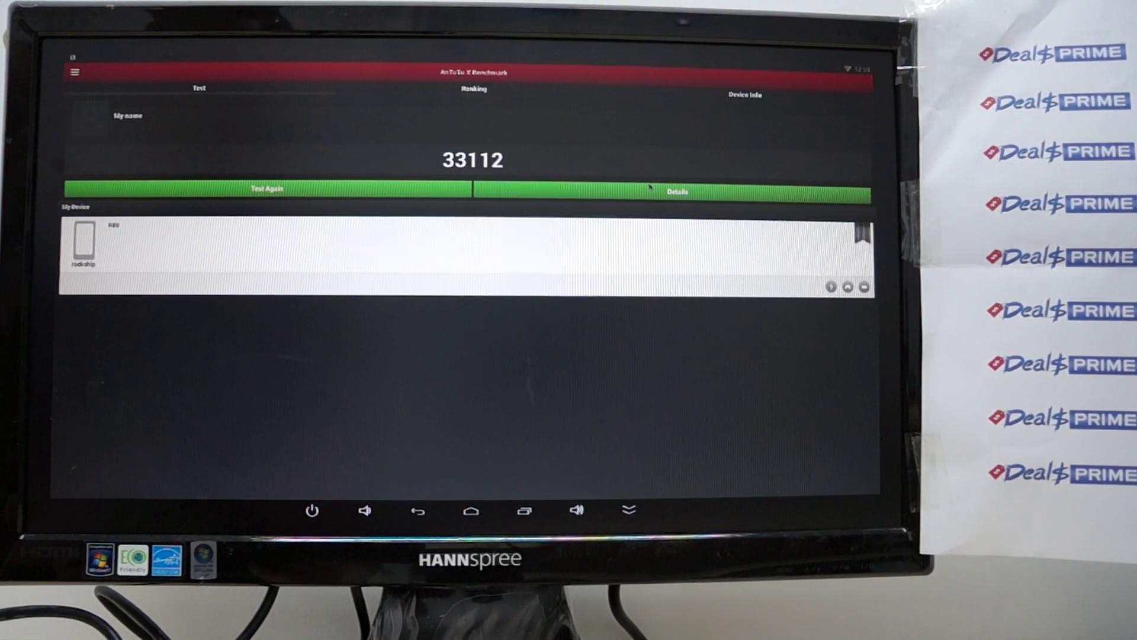
Step: View the score details breakdown, then return to the main 33112 score page
left_click(656, 203)
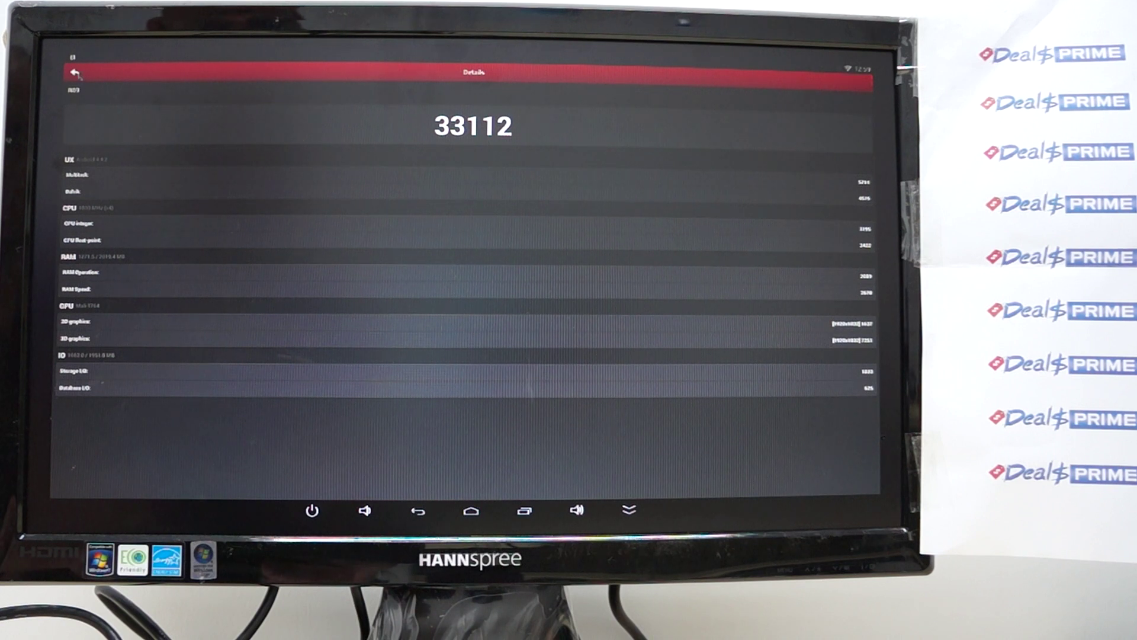
key("Escape")
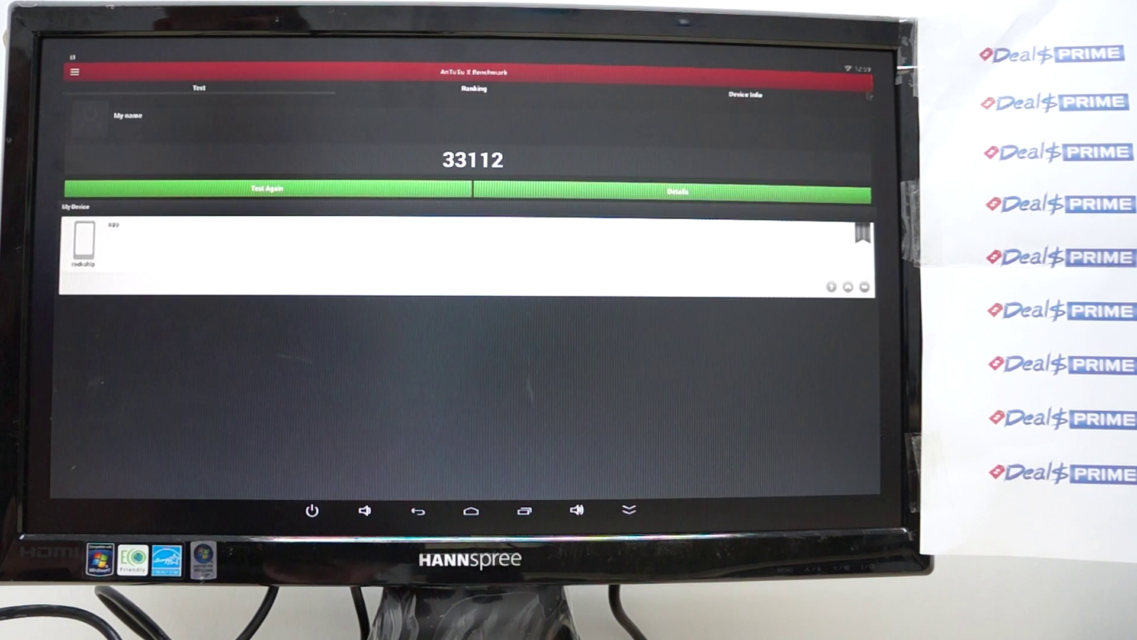
Step: Browse the tablet's Device Info specifications, then back out of AnTuTu to the browser
left_click(732, 100)
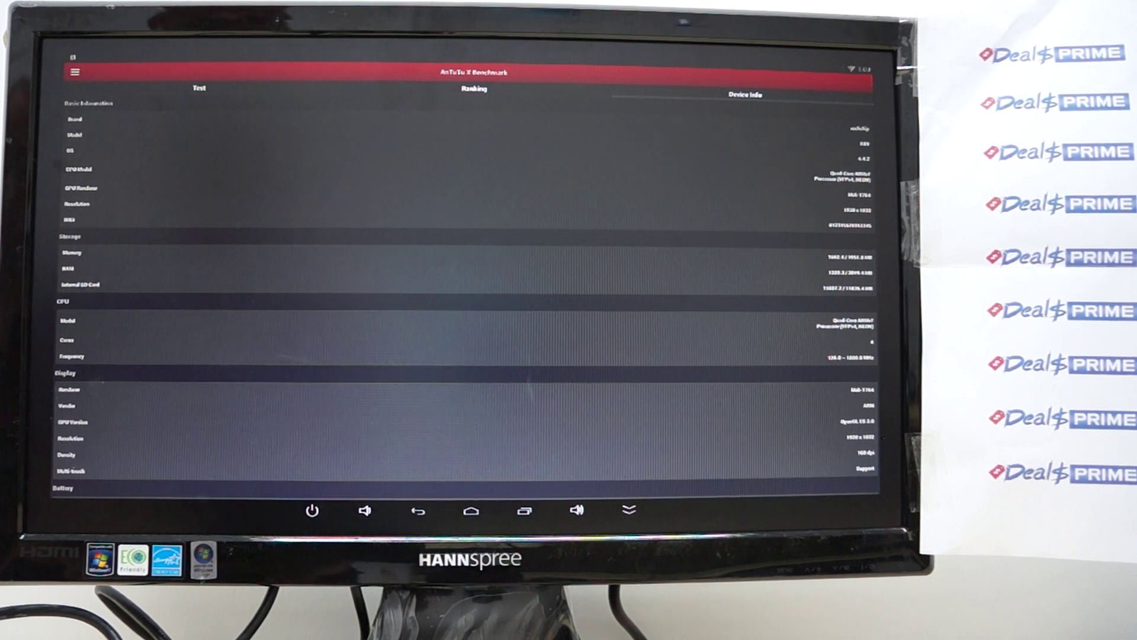
scroll(471, 293, "up", 1)
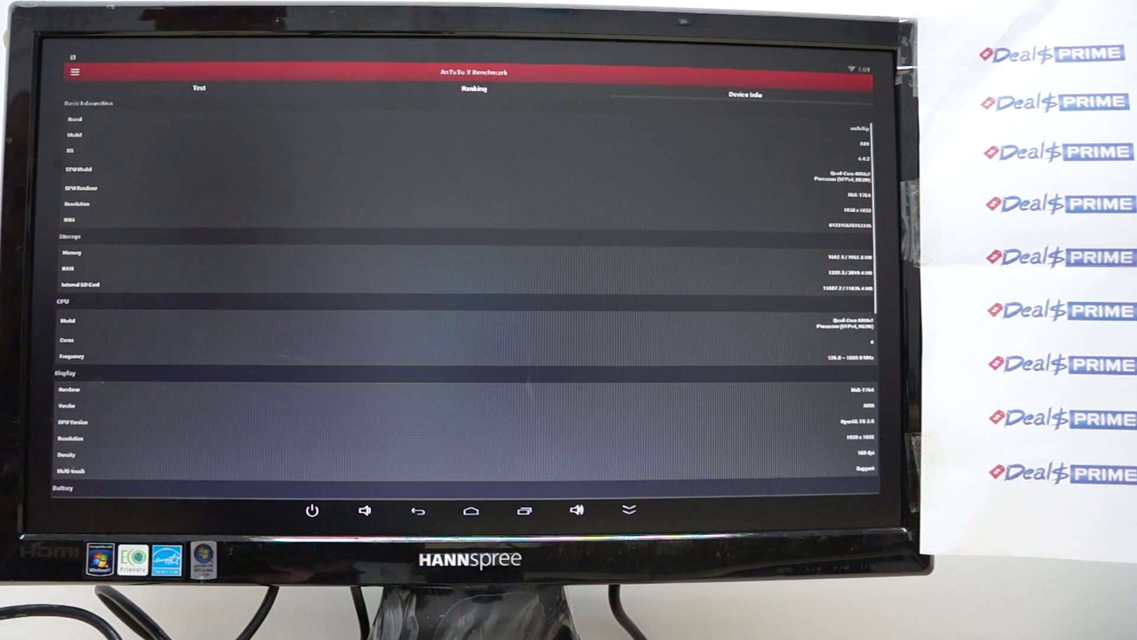
scroll(466, 293, "down", 5)
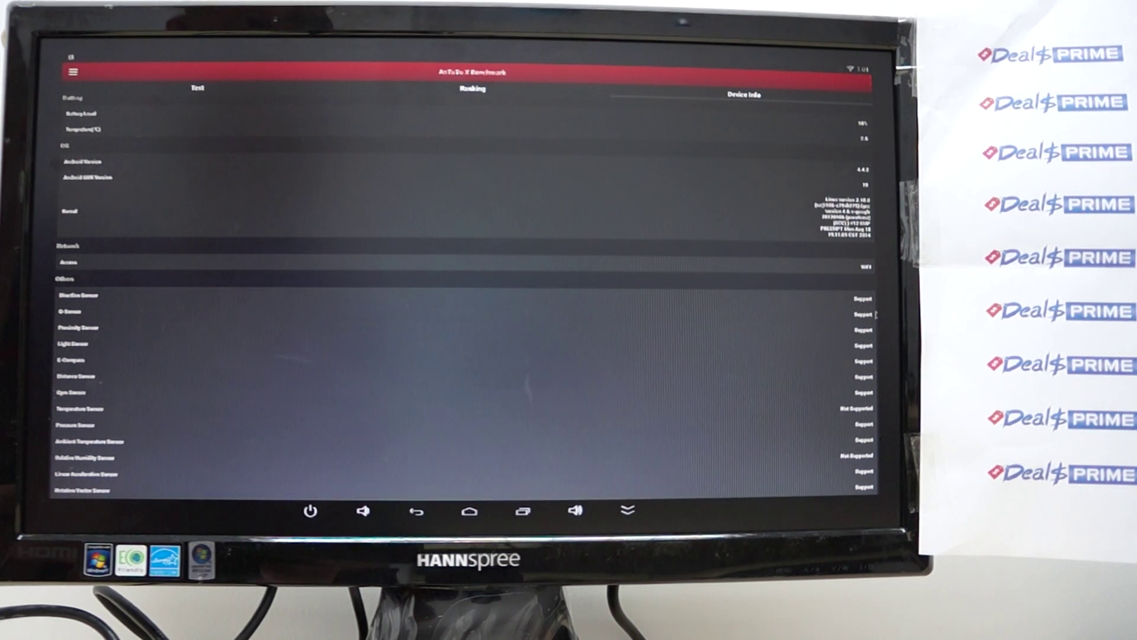
scroll(462, 293, "up", 1)
scroll(462, 293, "up", 1)
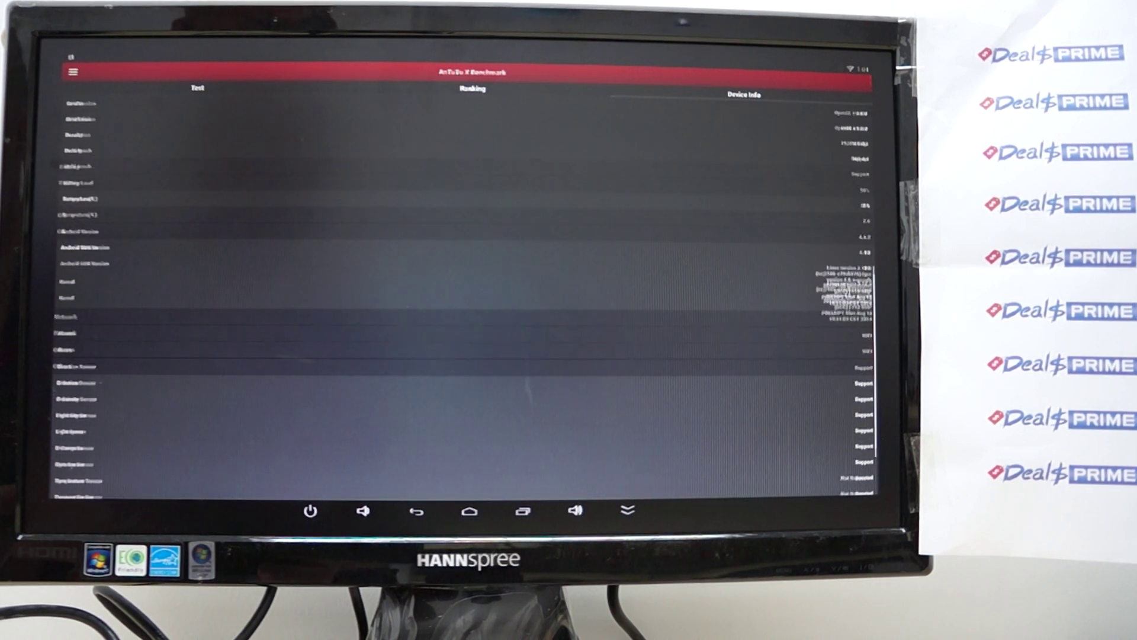
scroll(462, 338, "up", 1)
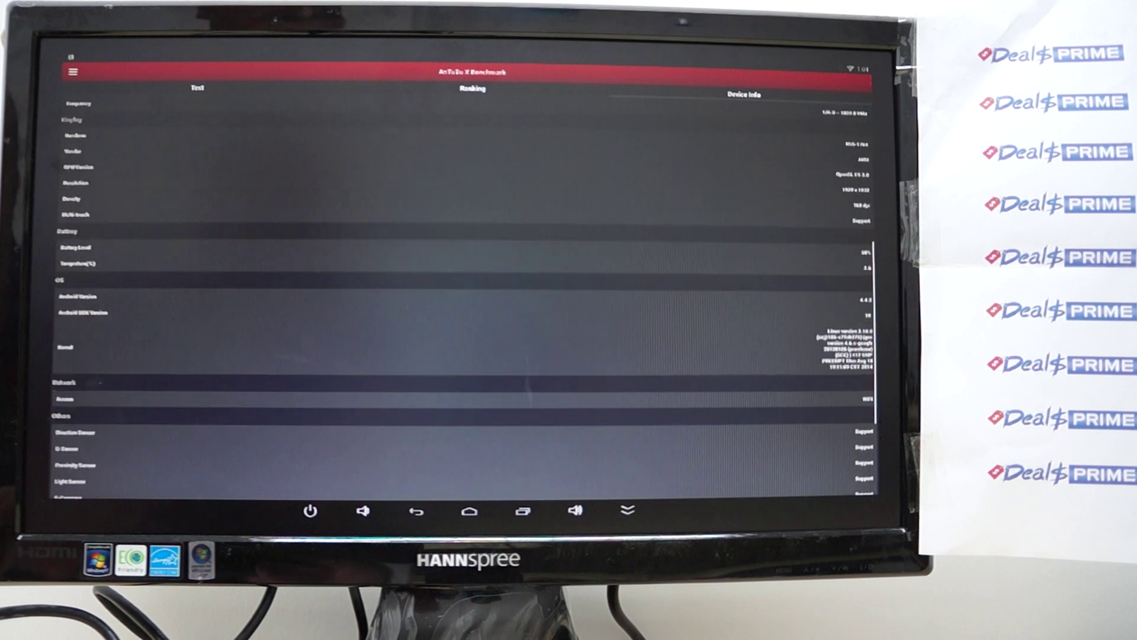
scroll(463, 293, "up", 1)
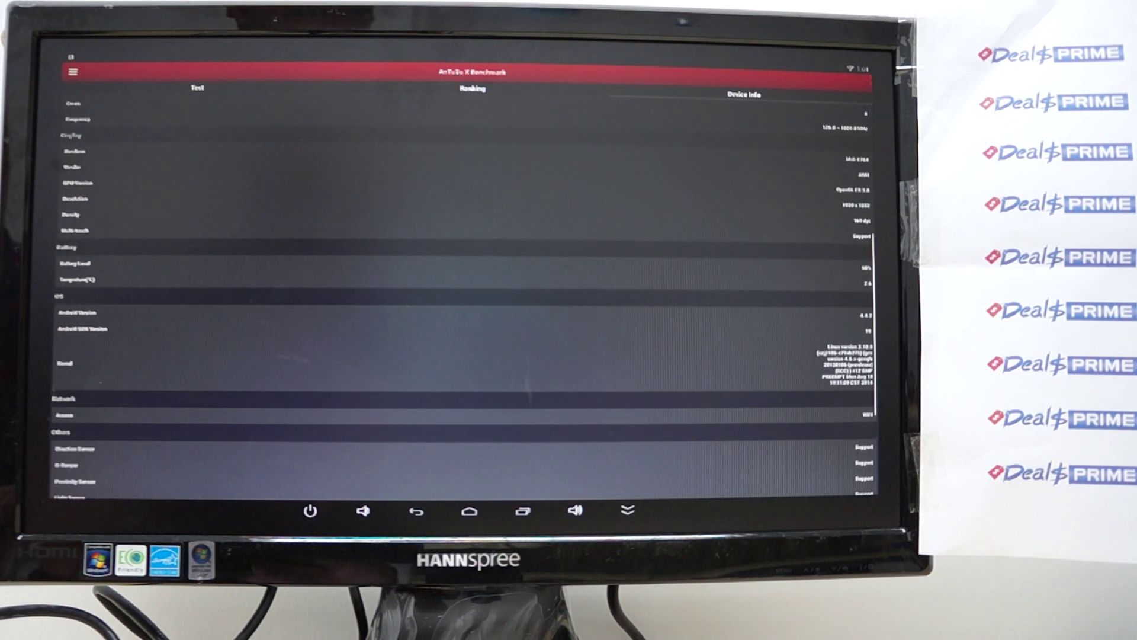
scroll(462, 293, "up", 1)
scroll(462, 293, "up", 1)
scroll(462, 293, "up", 1)
scroll(462, 293, "up", 1)
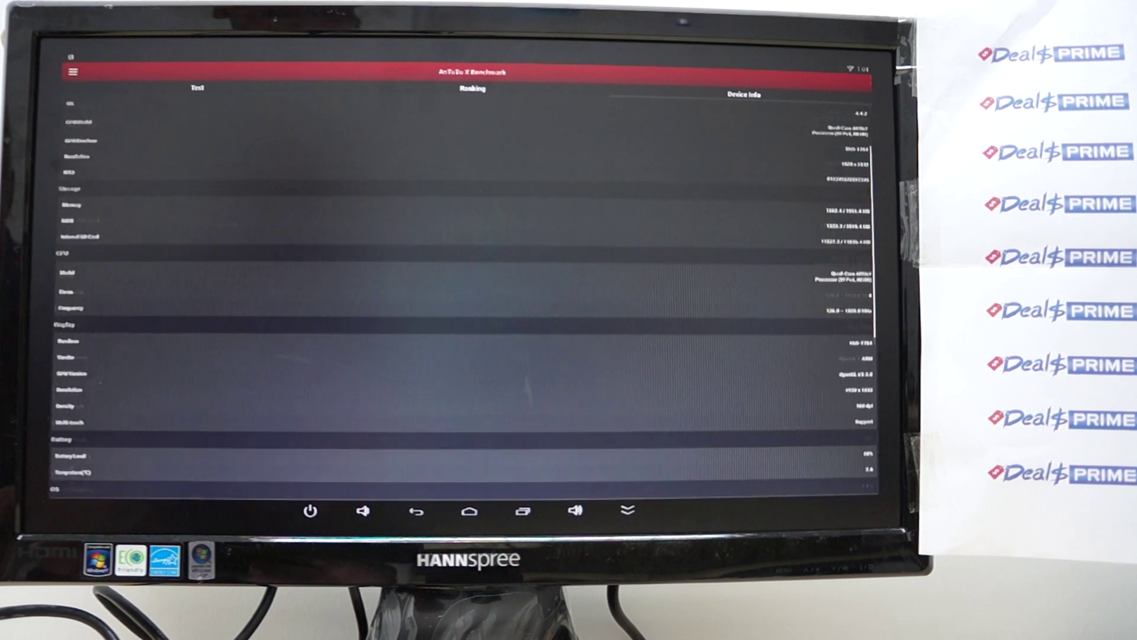
scroll(463, 293, "up", 1)
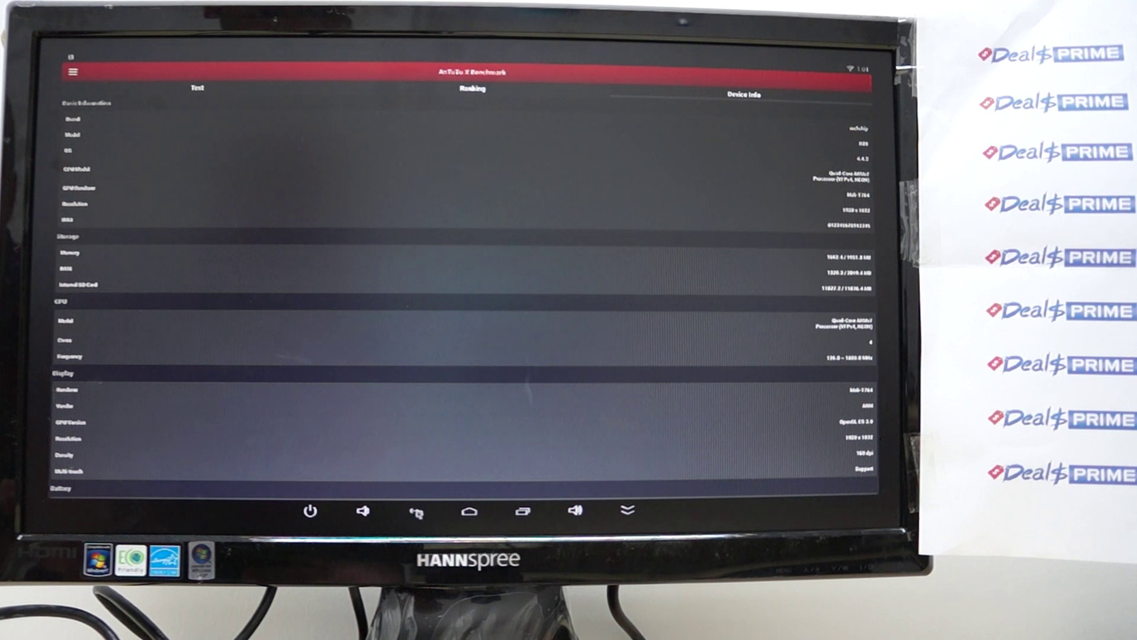
key("Escape")
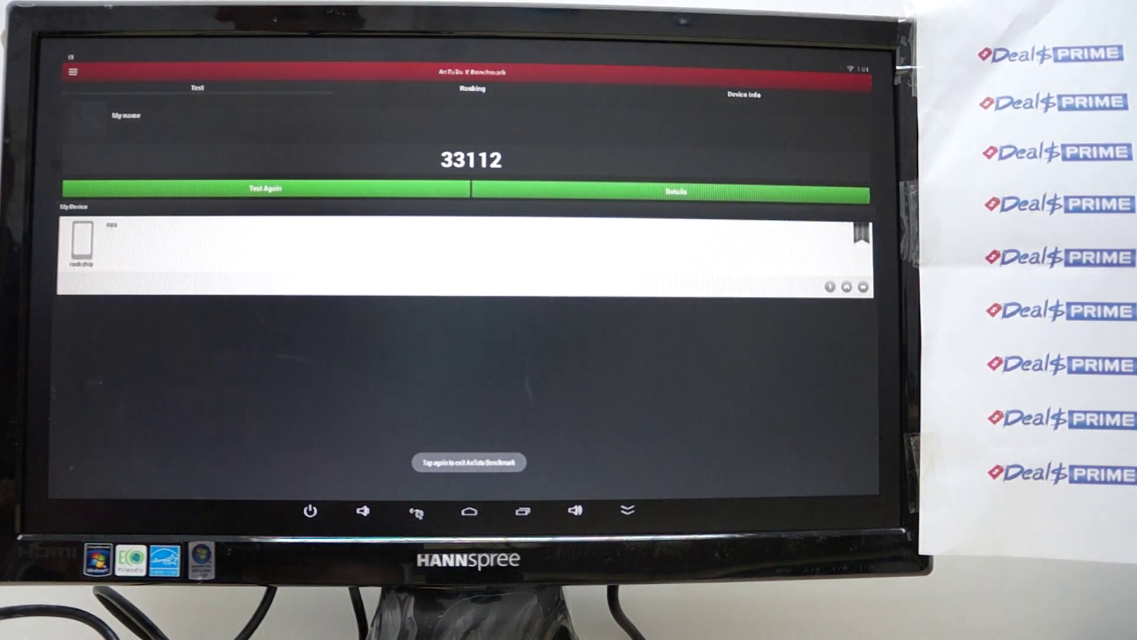
left_click(416, 513)
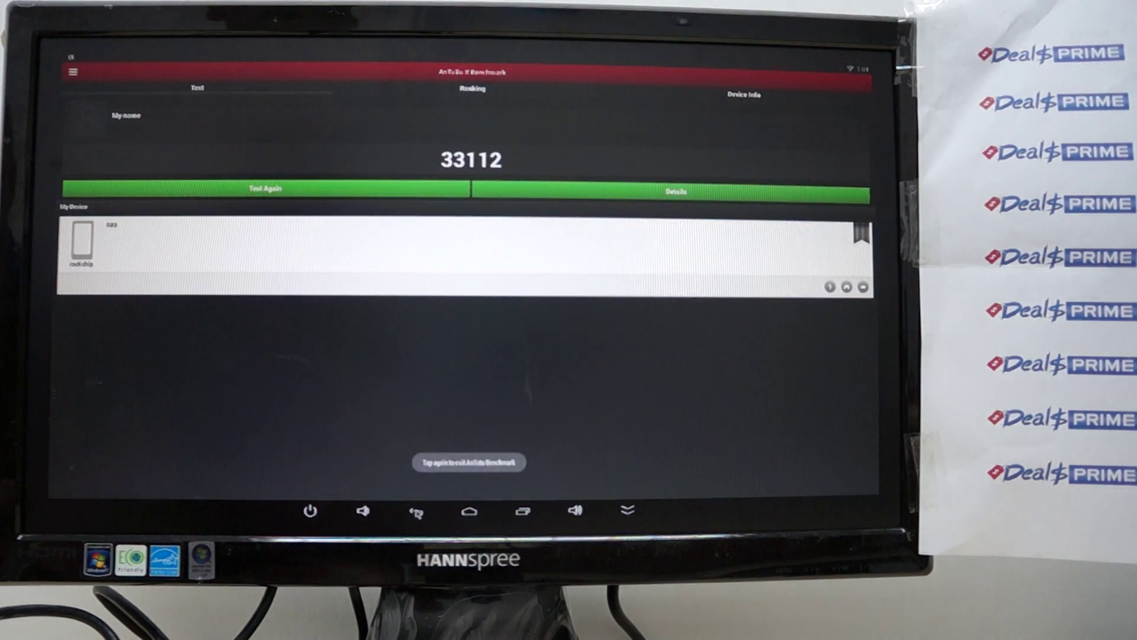
left_click(416, 513)
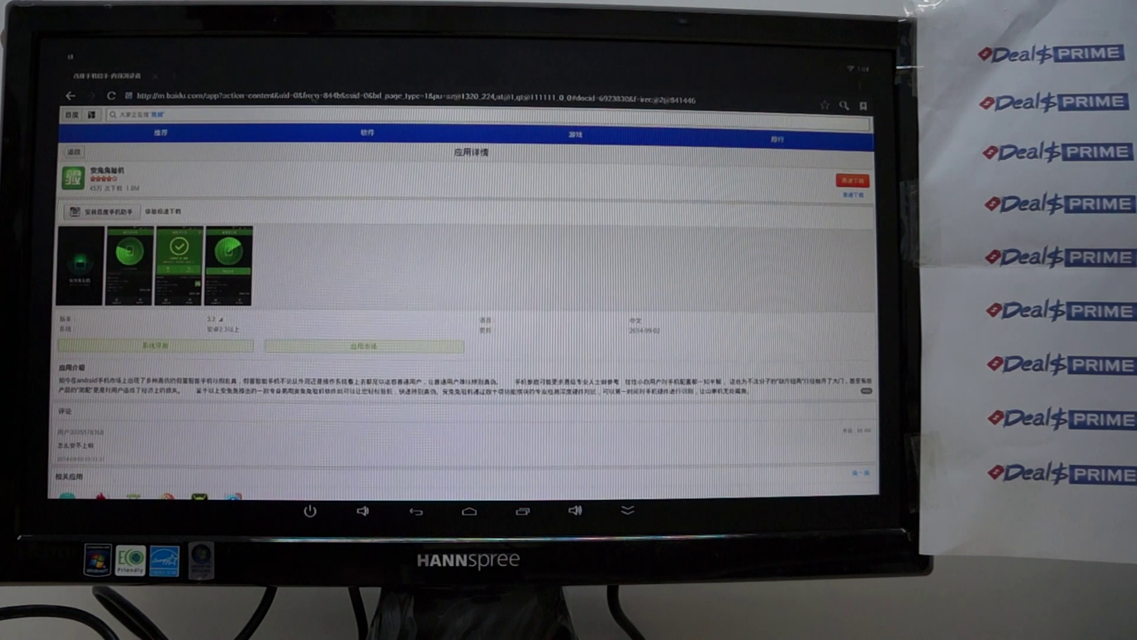
Step: Enter dealsprime.com in the browser address bar and load it
left_click(312, 96)
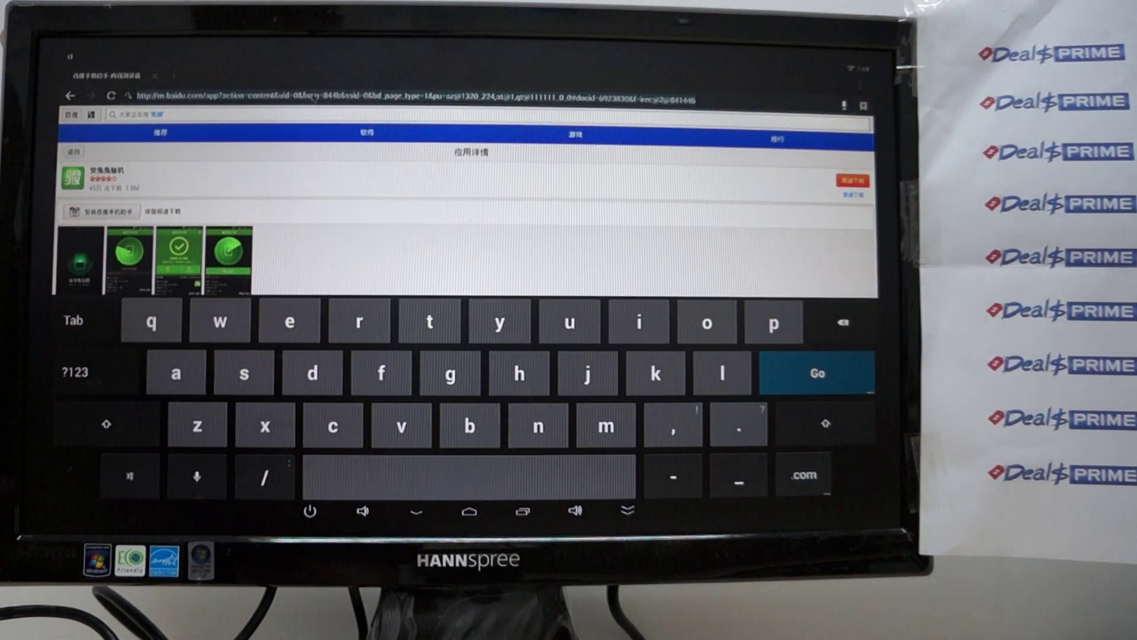
type("dealsprime")
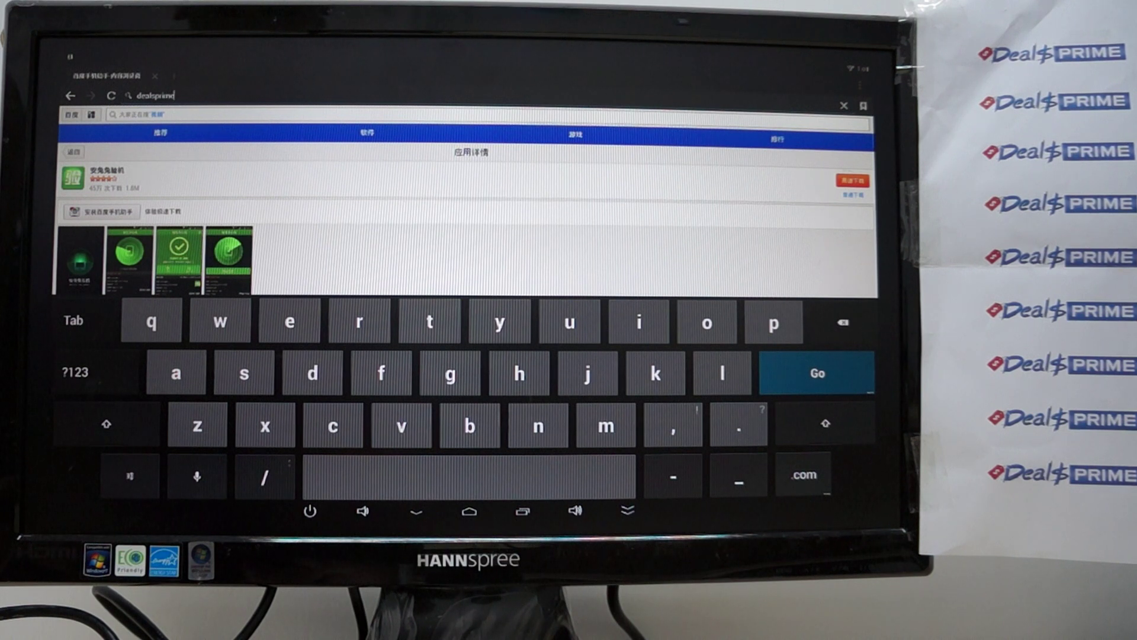
type(".co")
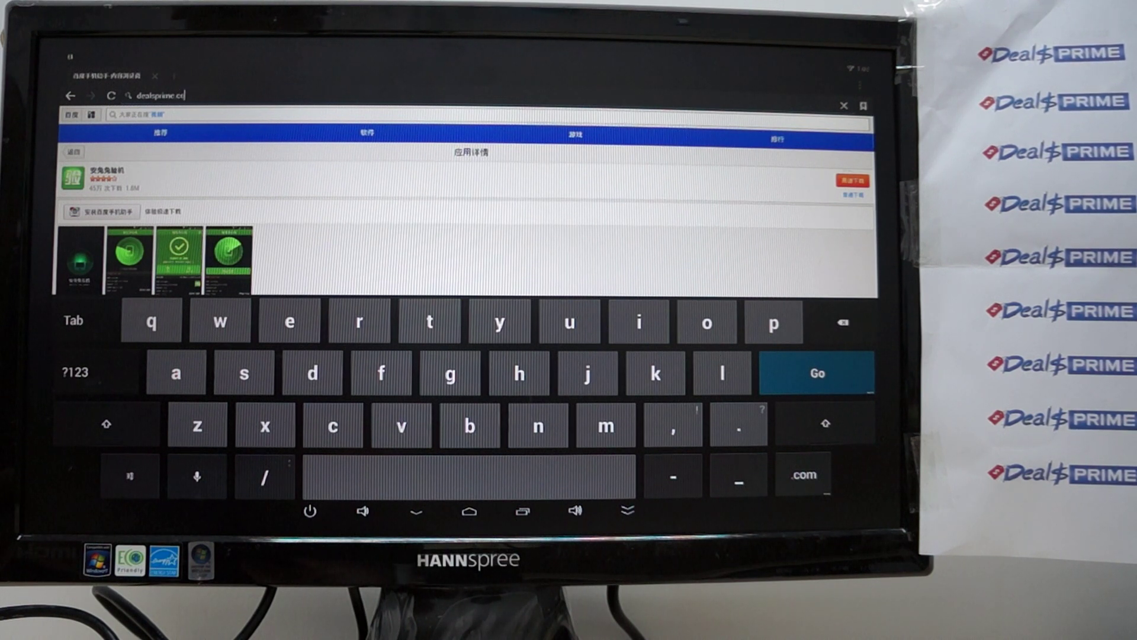
type("m")
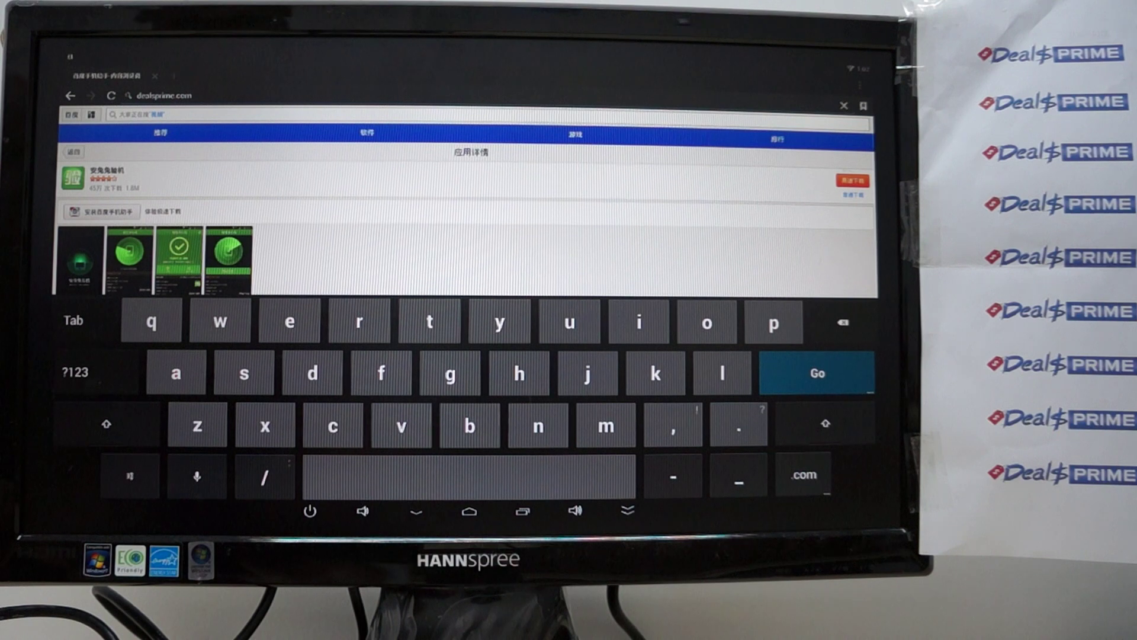
key("Return")
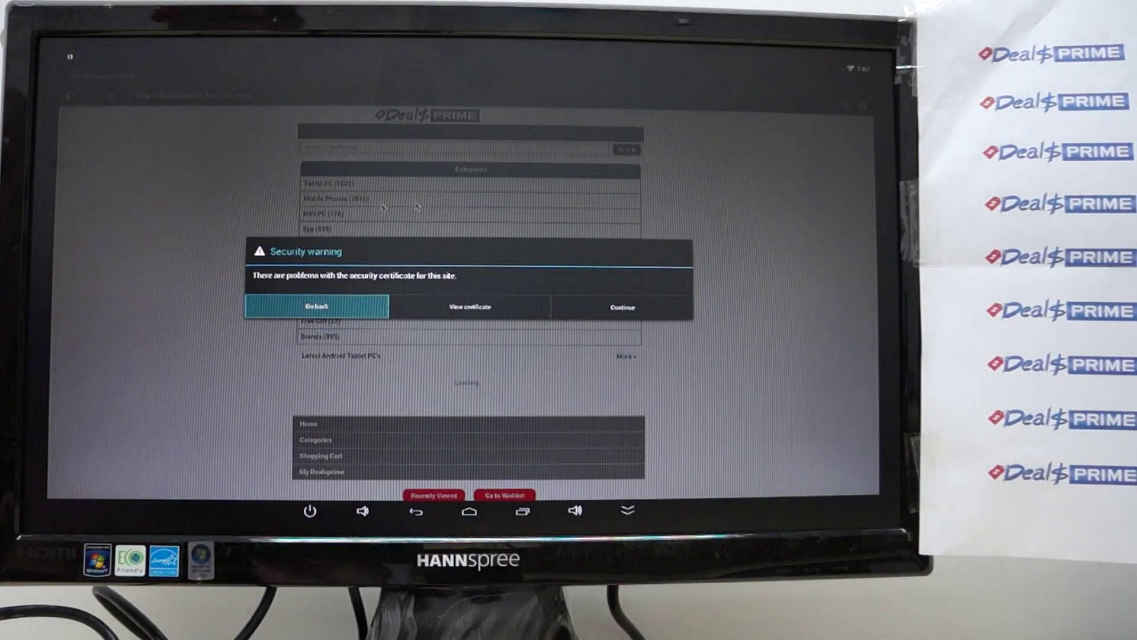
Step: Continue past the certificate warning and search DealsPrime for 'r89', listing three products
left_click(578, 306)
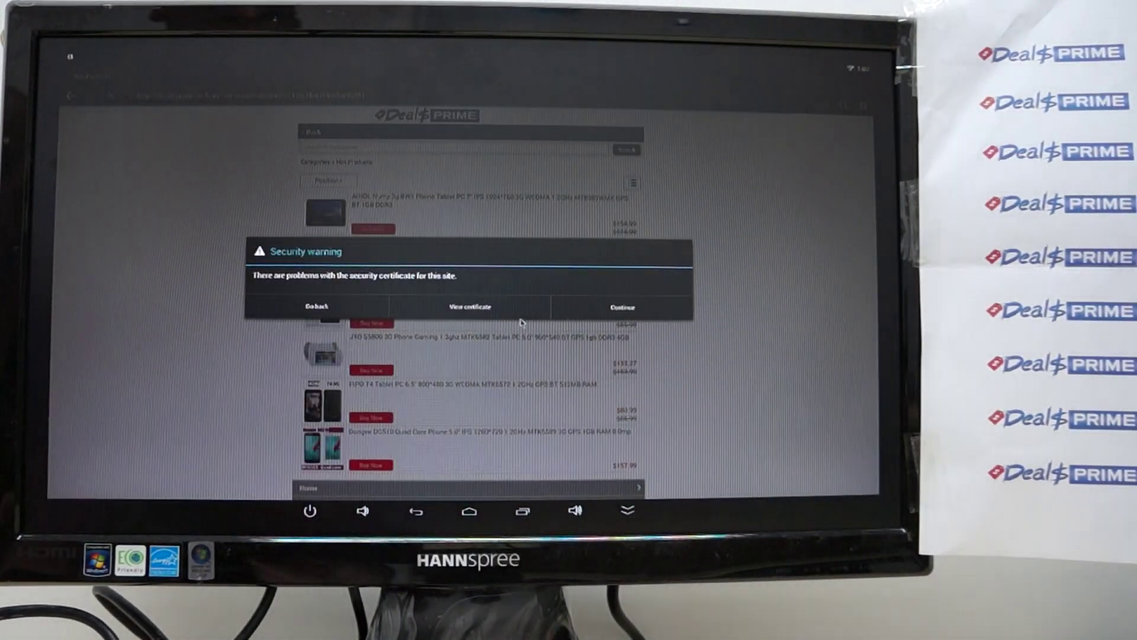
left_click(660, 309)
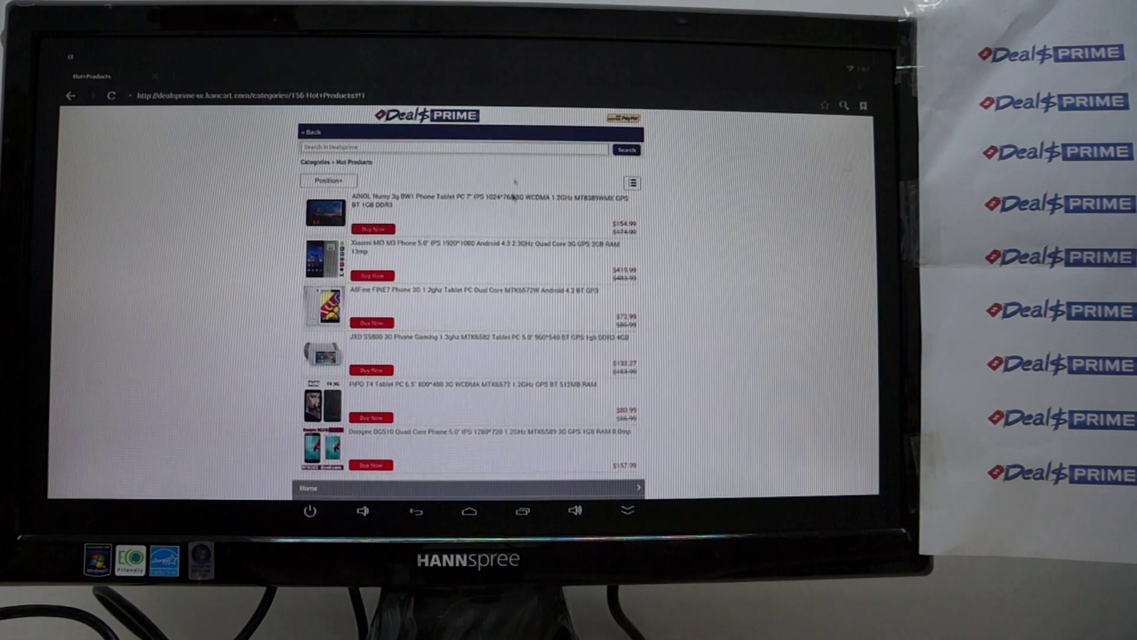
left_click(524, 150)
type("m8")
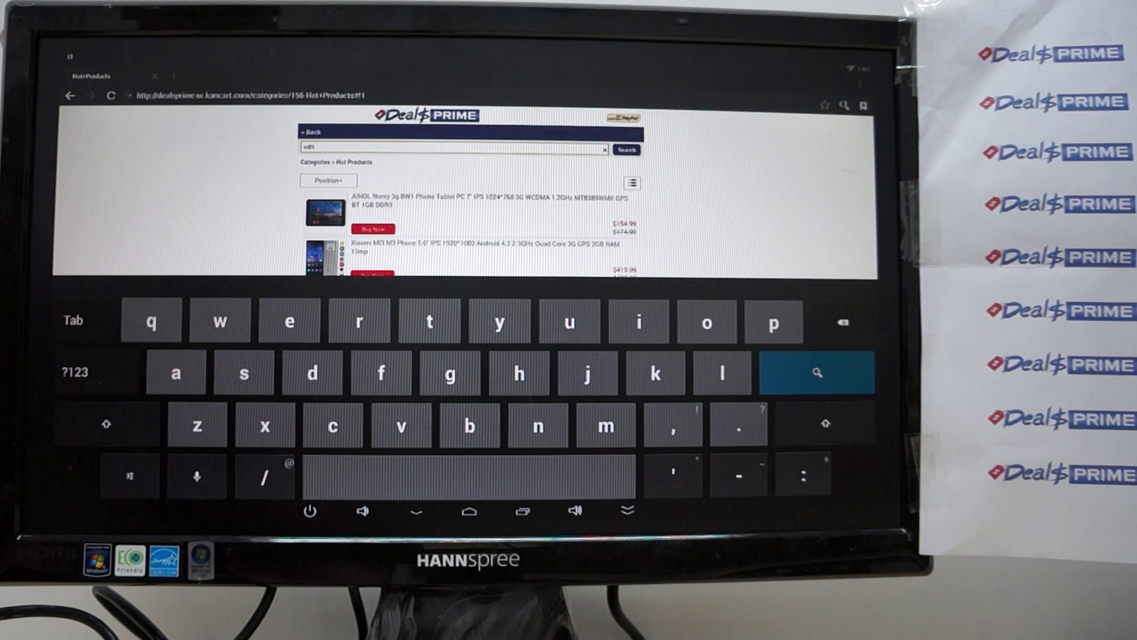
key("BackSpace")
key("BackSpace")
key("Return")
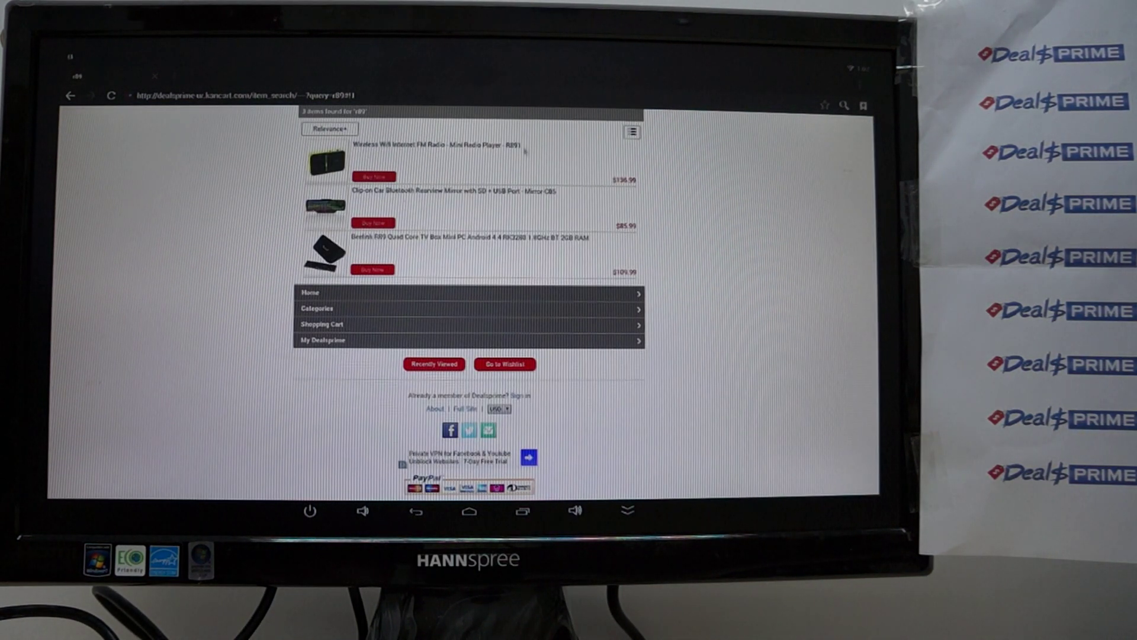
Step: Open and browse the Beelink R89 TV Box product page, then go to the home launcher
left_click(497, 244)
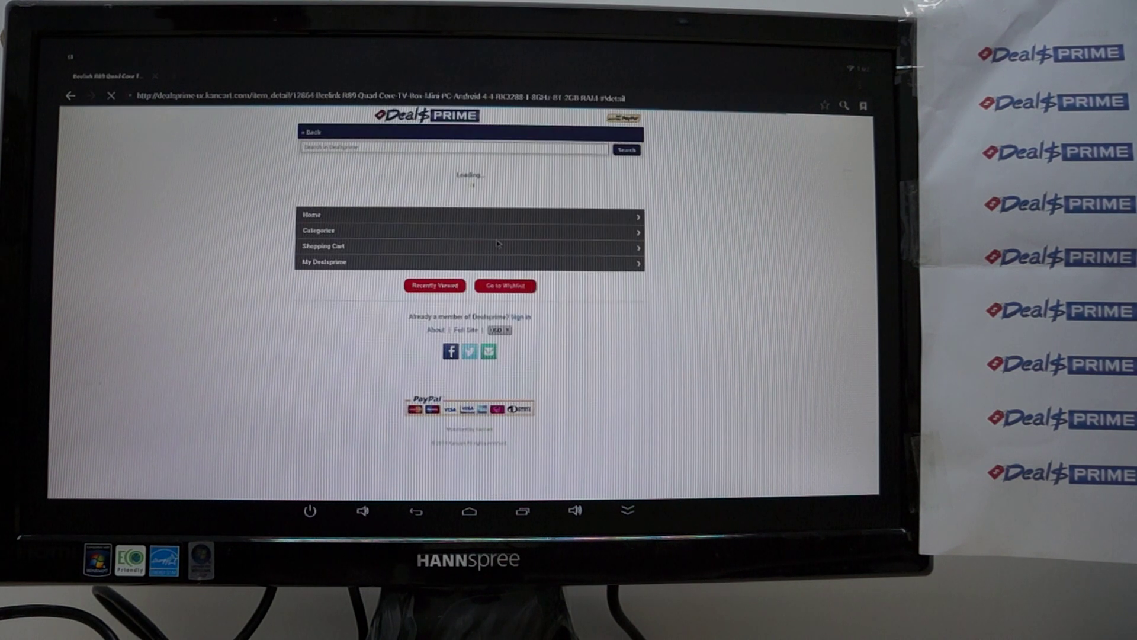
left_click(497, 244)
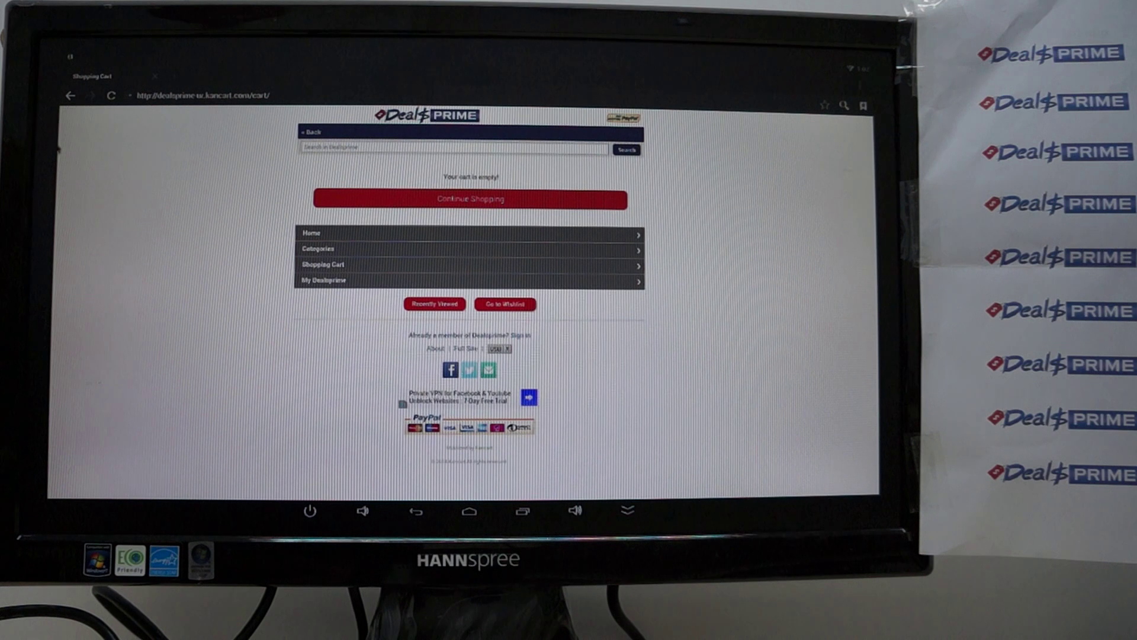
left_click(69, 96)
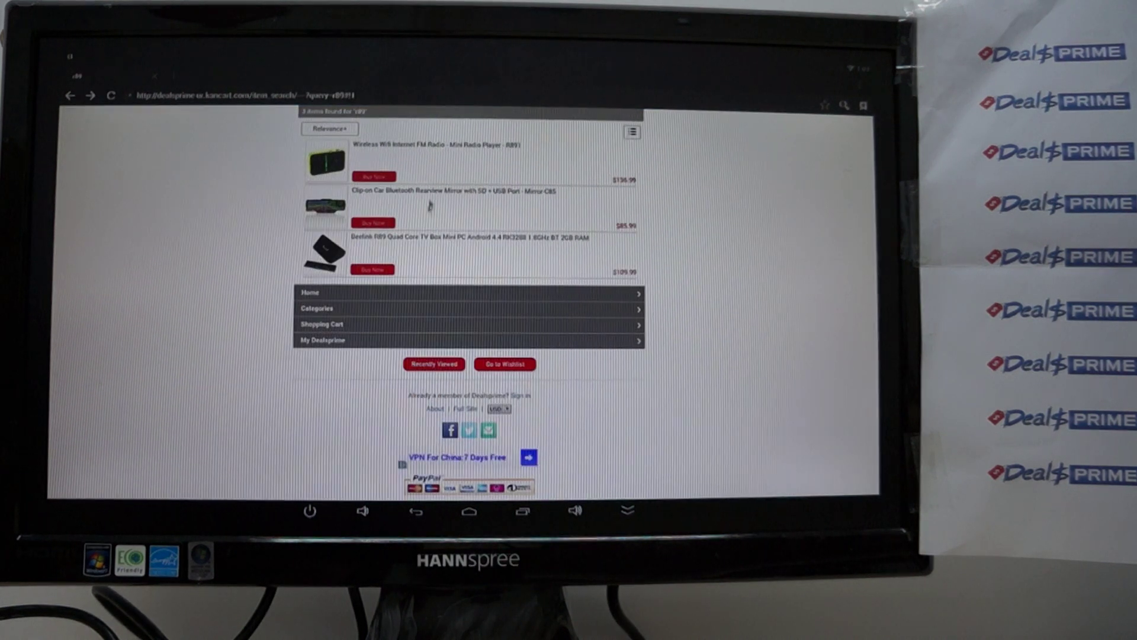
left_click(428, 241)
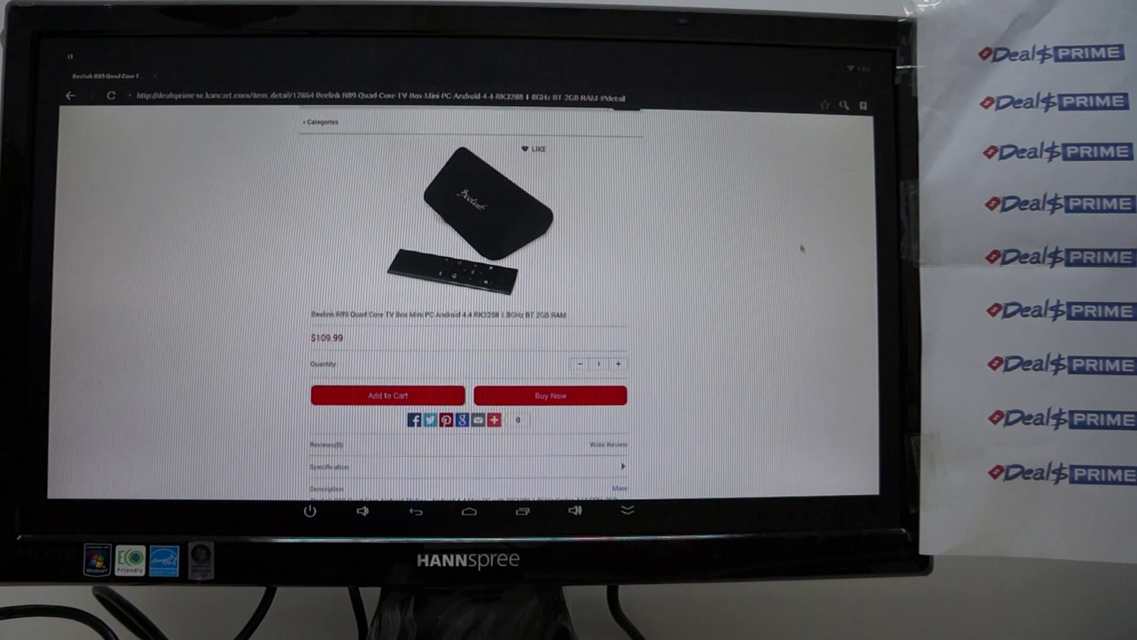
scroll(801, 250, "down", 5)
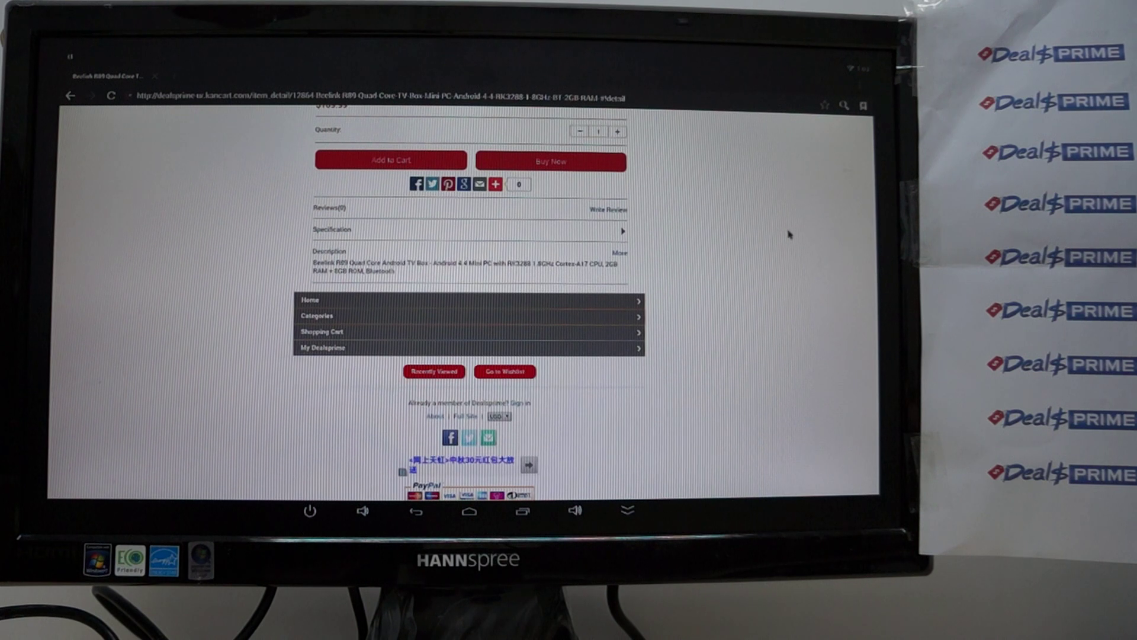
scroll(790, 234, "up", 3)
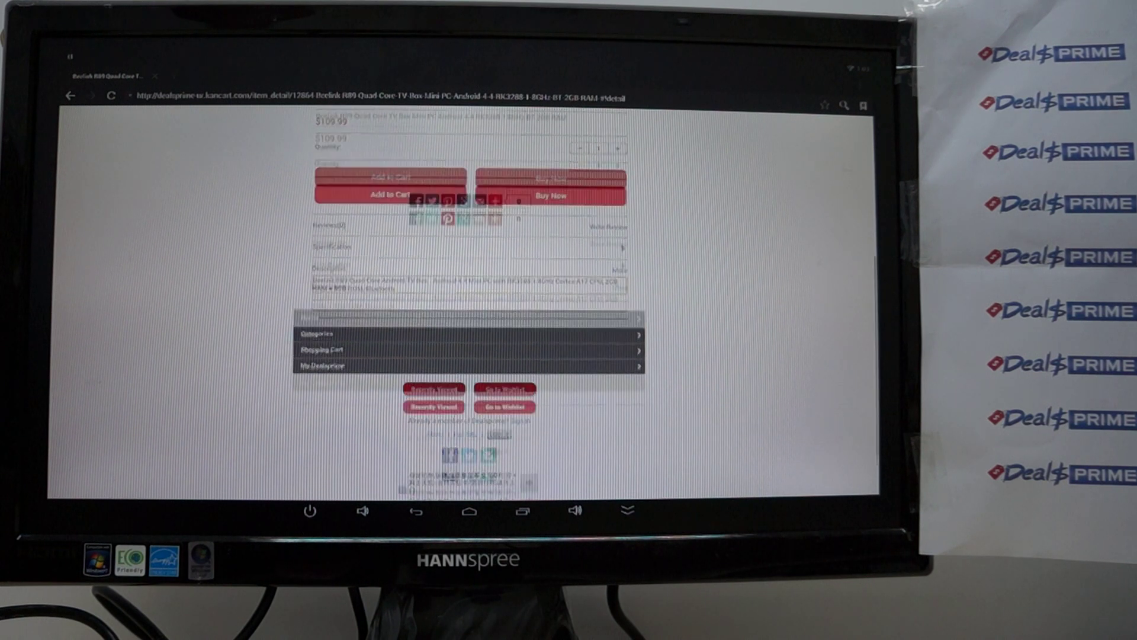
scroll(439, 242, "up", 2)
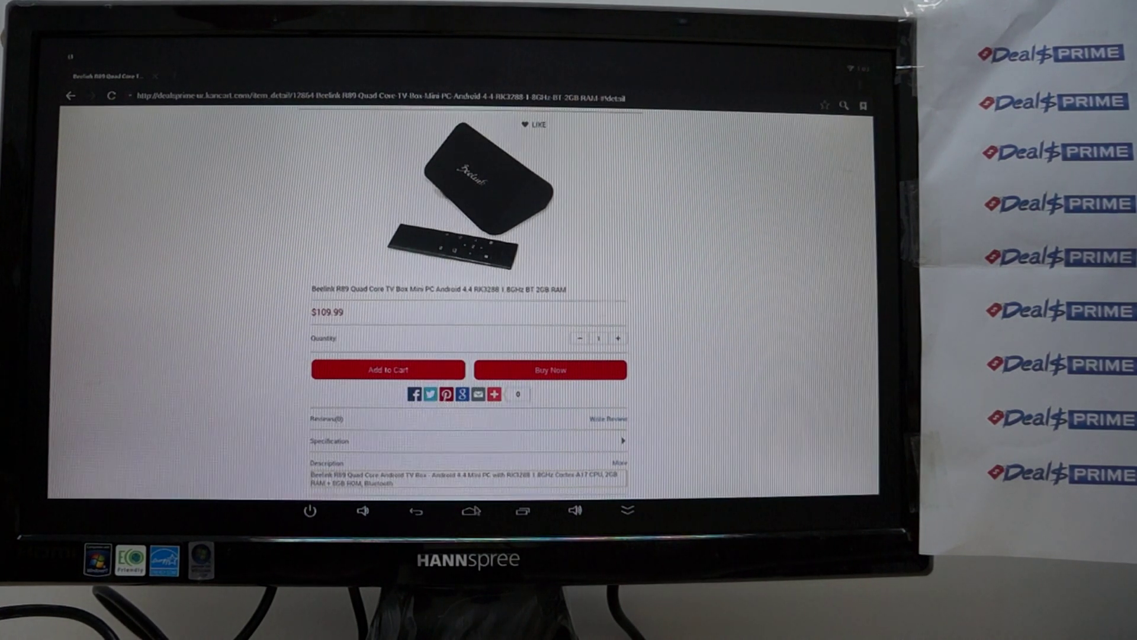
left_click(471, 512)
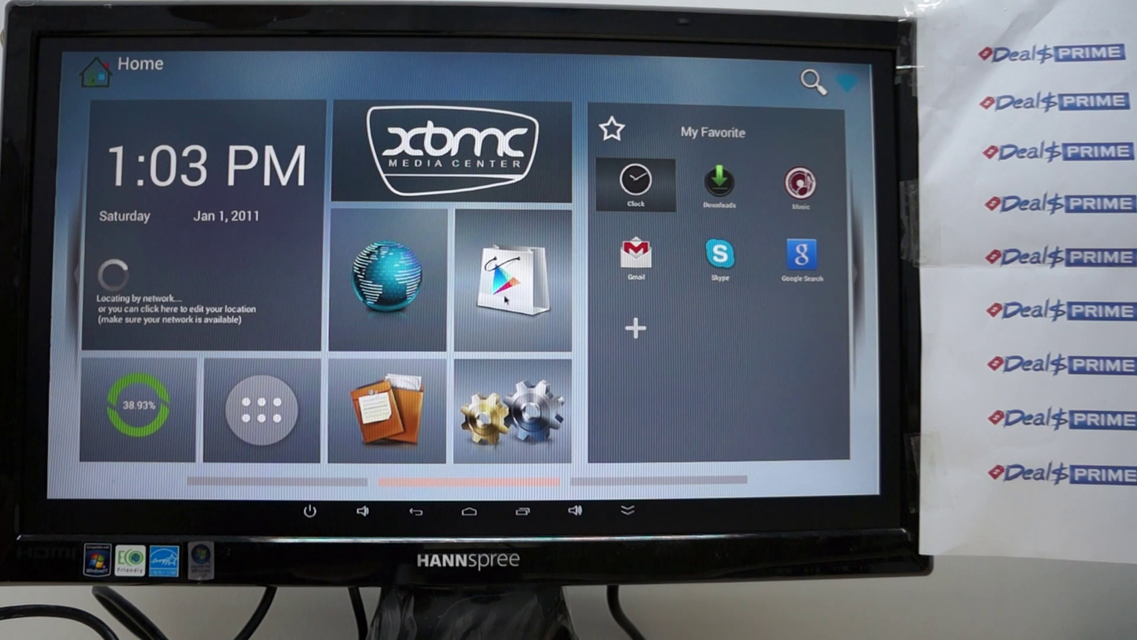
Step: Launch XBMC from its launcher tile, then quit it with the power menu's Exit
left_click(454, 142)
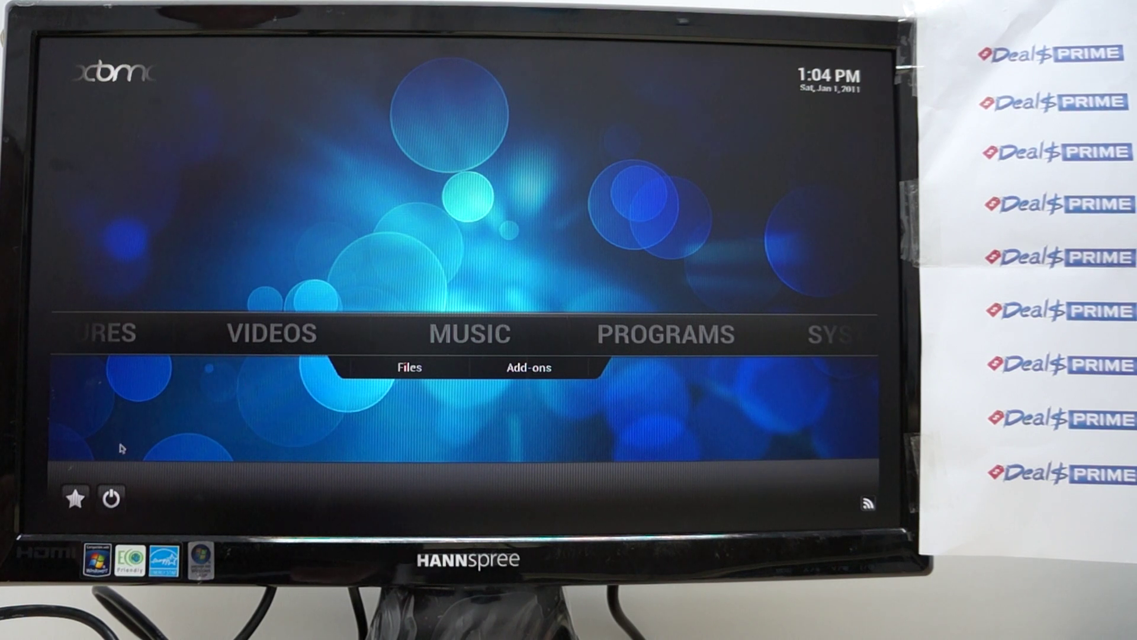
left_click(117, 496)
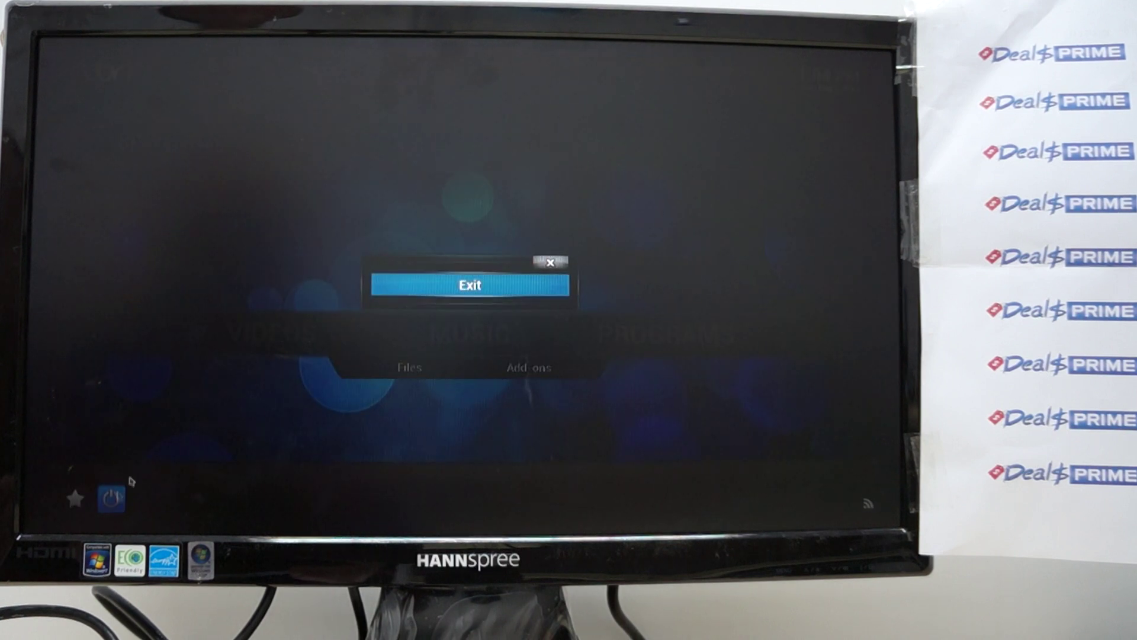
left_click(441, 291)
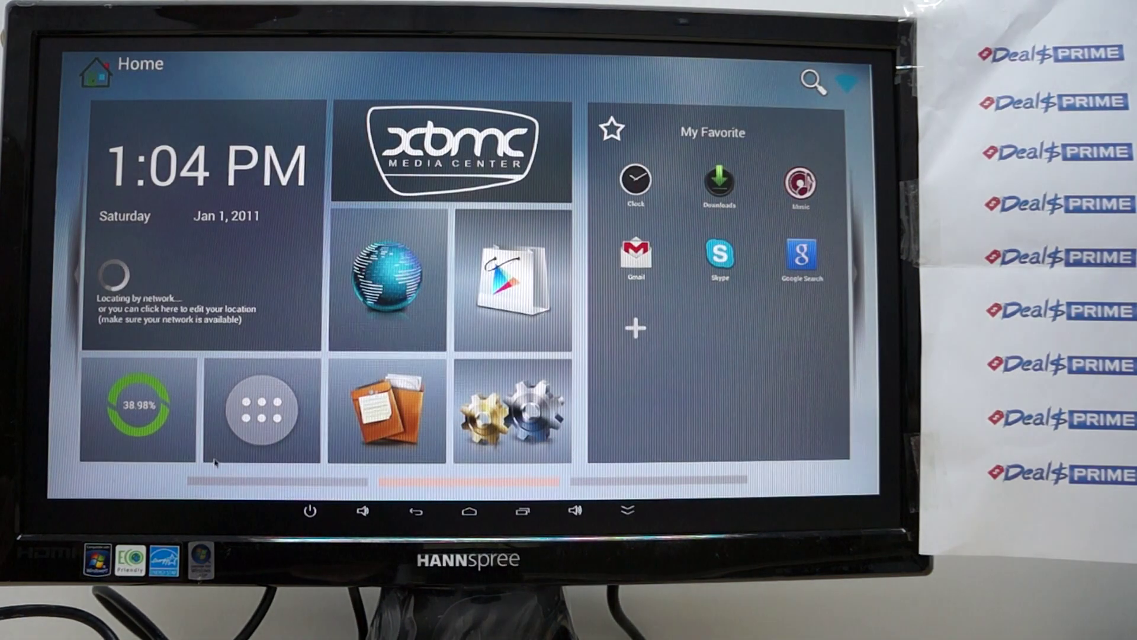
Step: Open Quickoffice from the app grid, back out, and reopen the all-apps grid
left_click(235, 425)
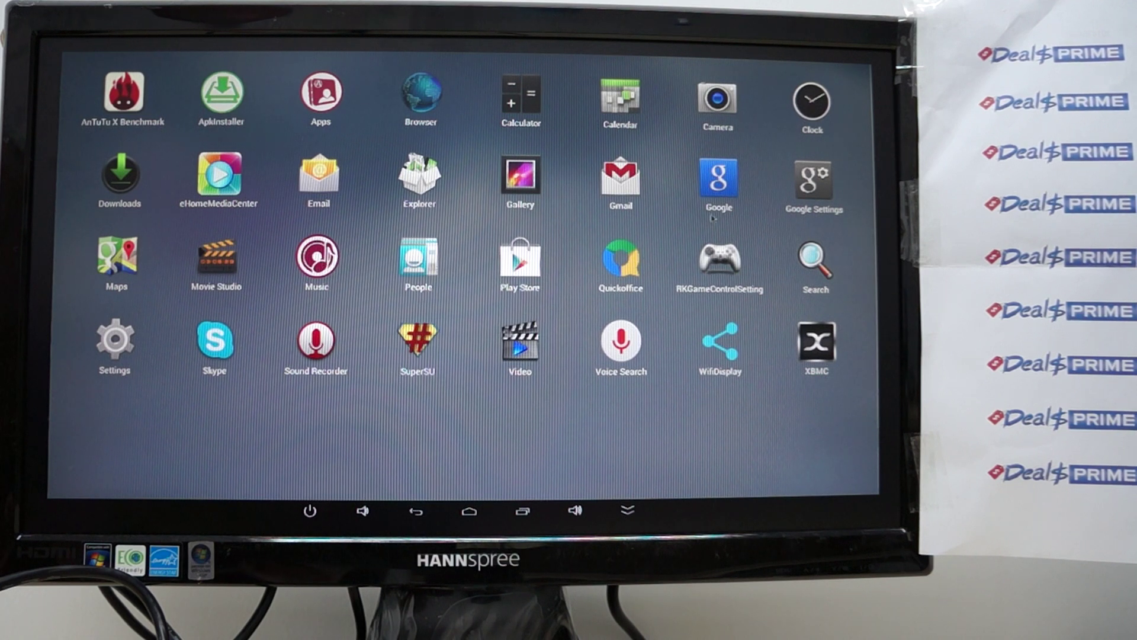
left_click(620, 255)
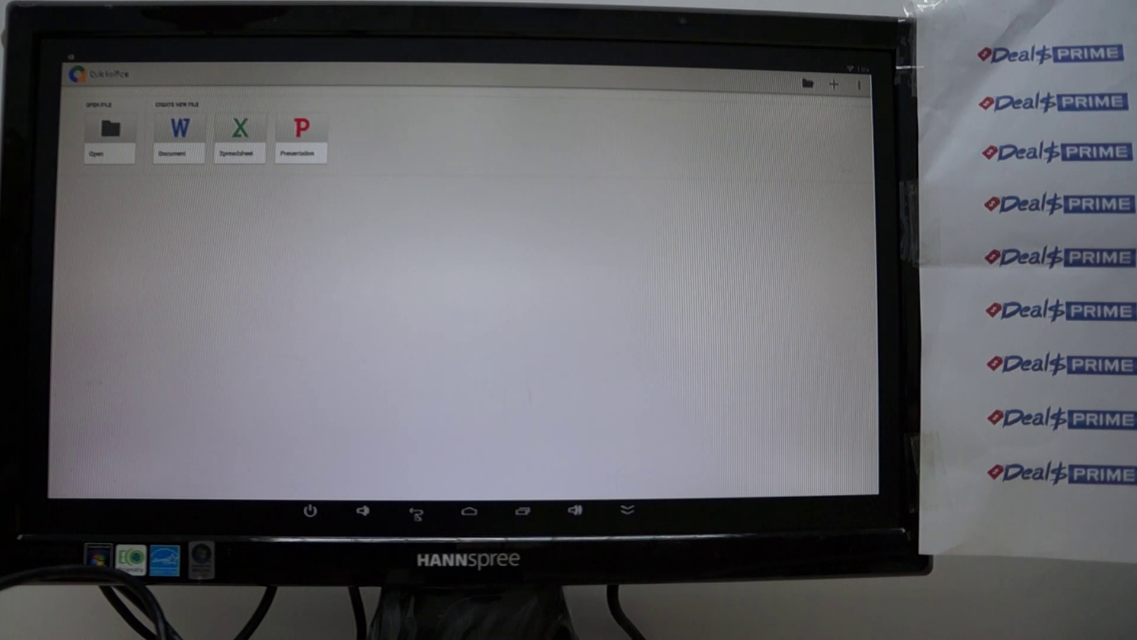
left_click(416, 513)
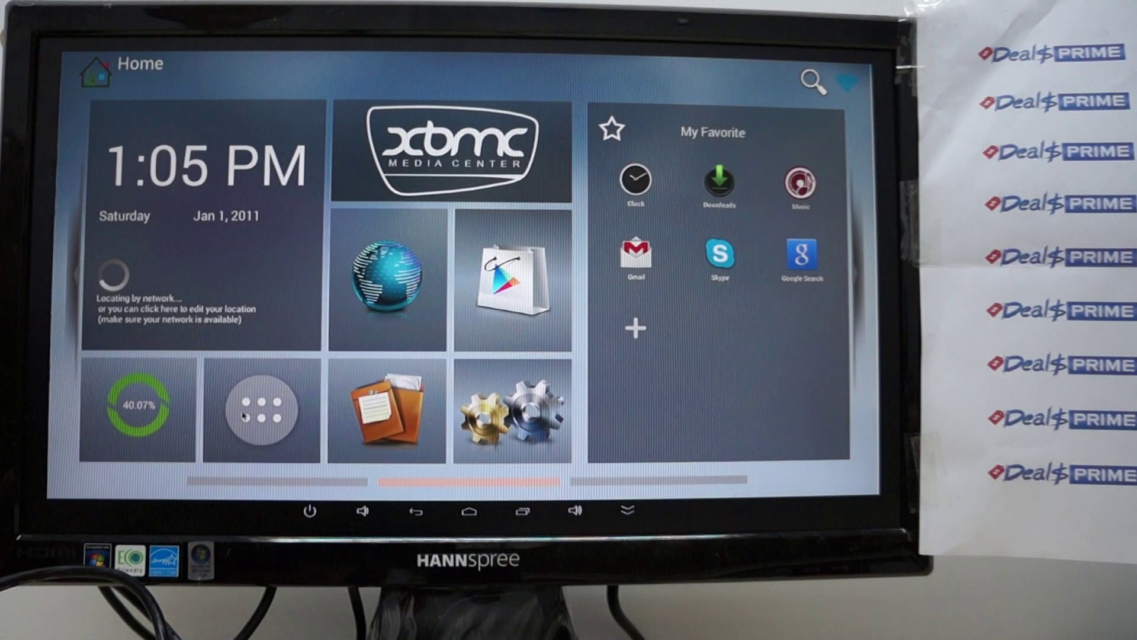
left_click(245, 415)
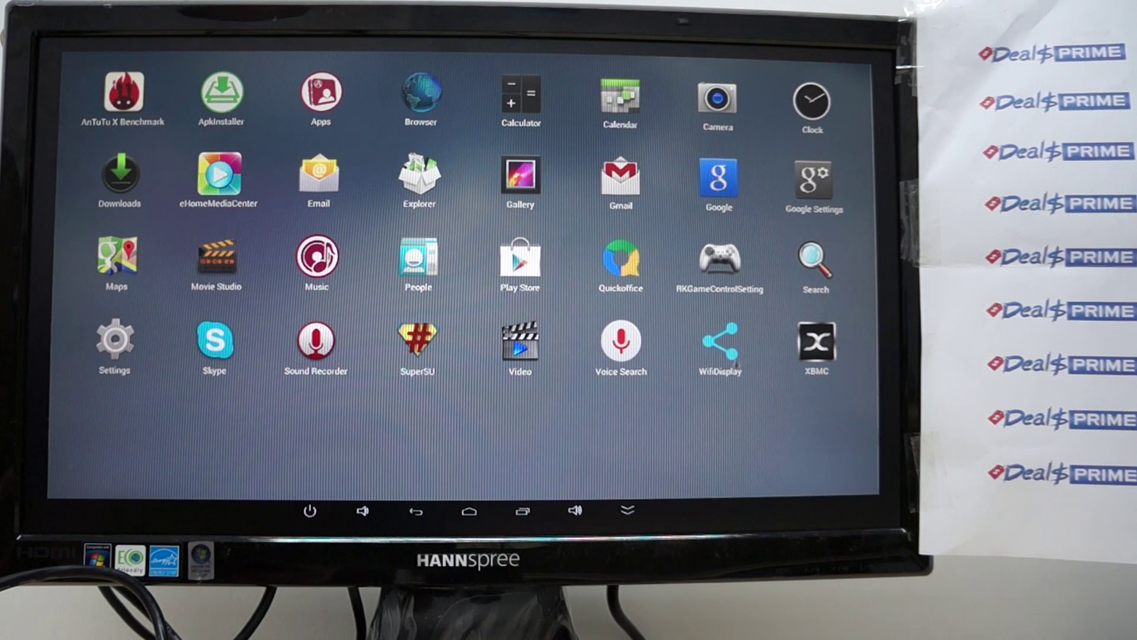
Step: Open the Video app from the grid, finding 0/0 videos, and show its sort options
key("Right")
key("Right")
key("Right")
key("Right")
key("Right")
key("Right")
key("Right")
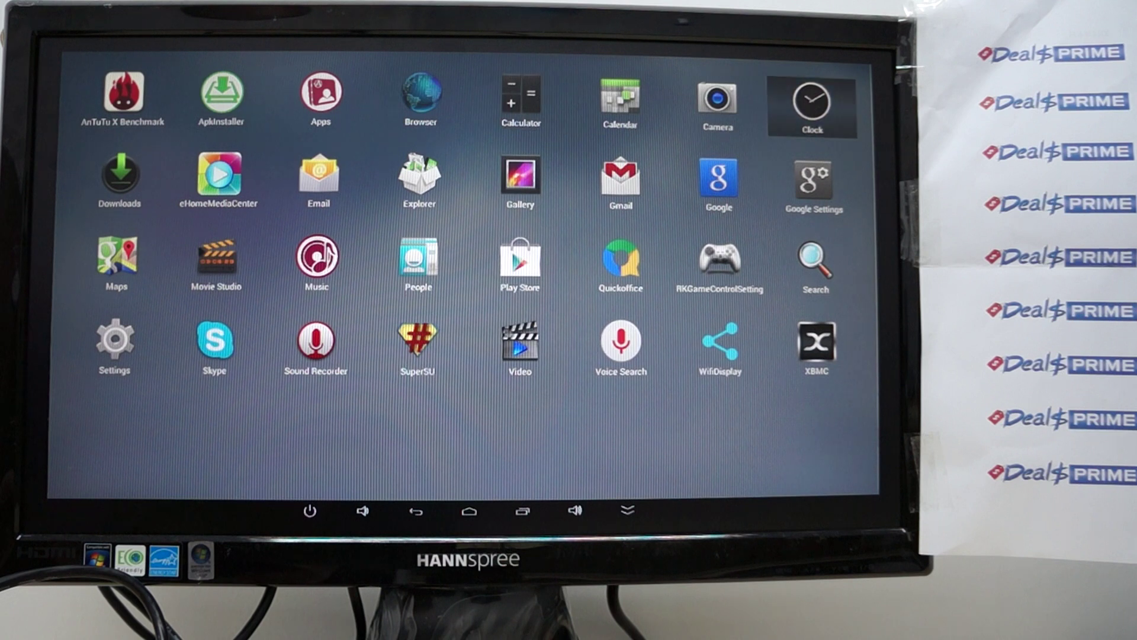
key("Down")
key("Down")
key("Down")
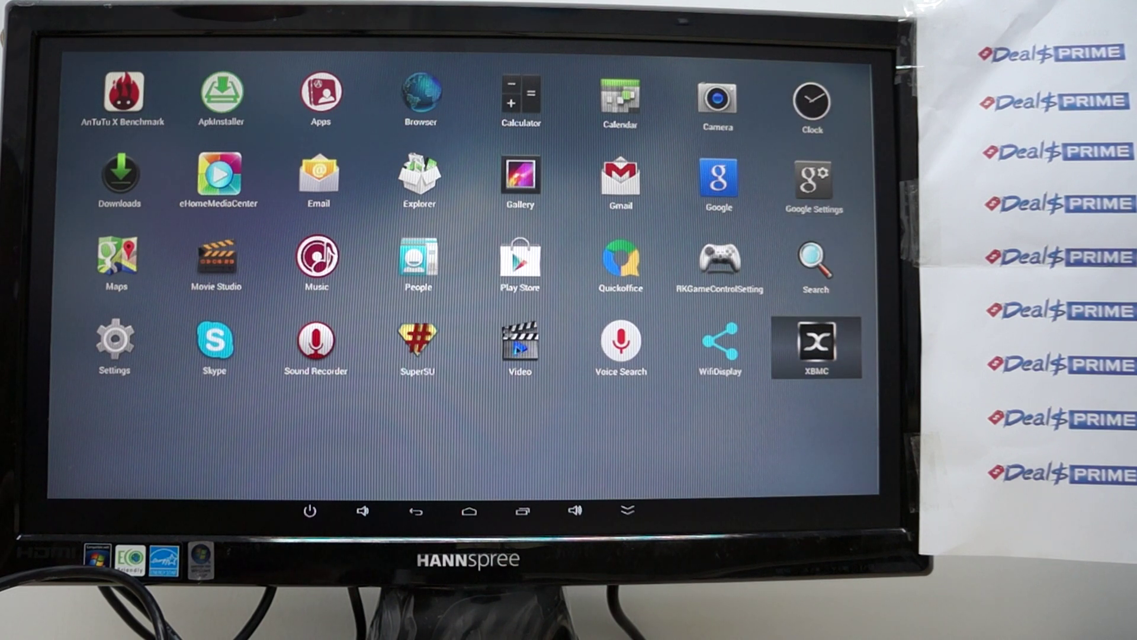
left_click(516, 350)
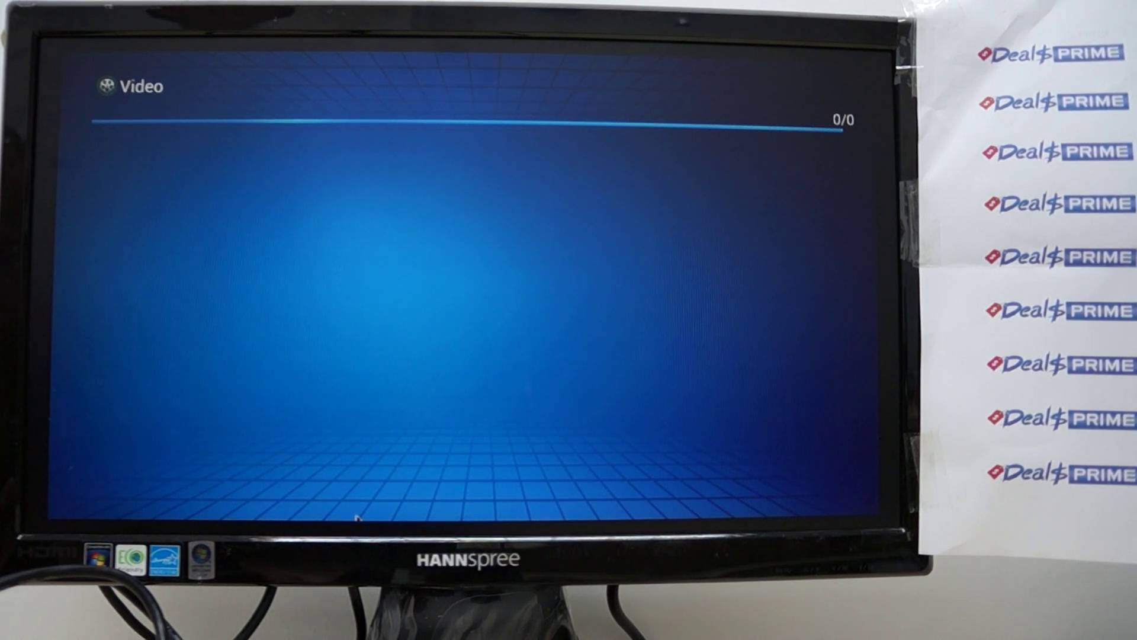
key("Menu")
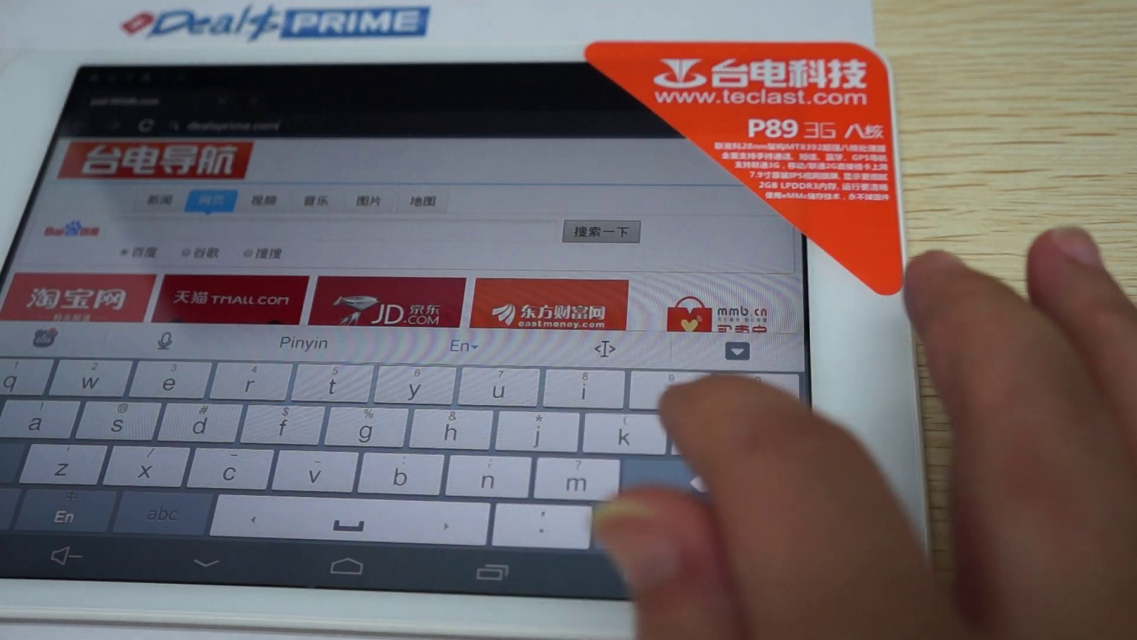
Step: Load dealsprime.com from the Teclast navigation page, then go to the home screen
key("Return")
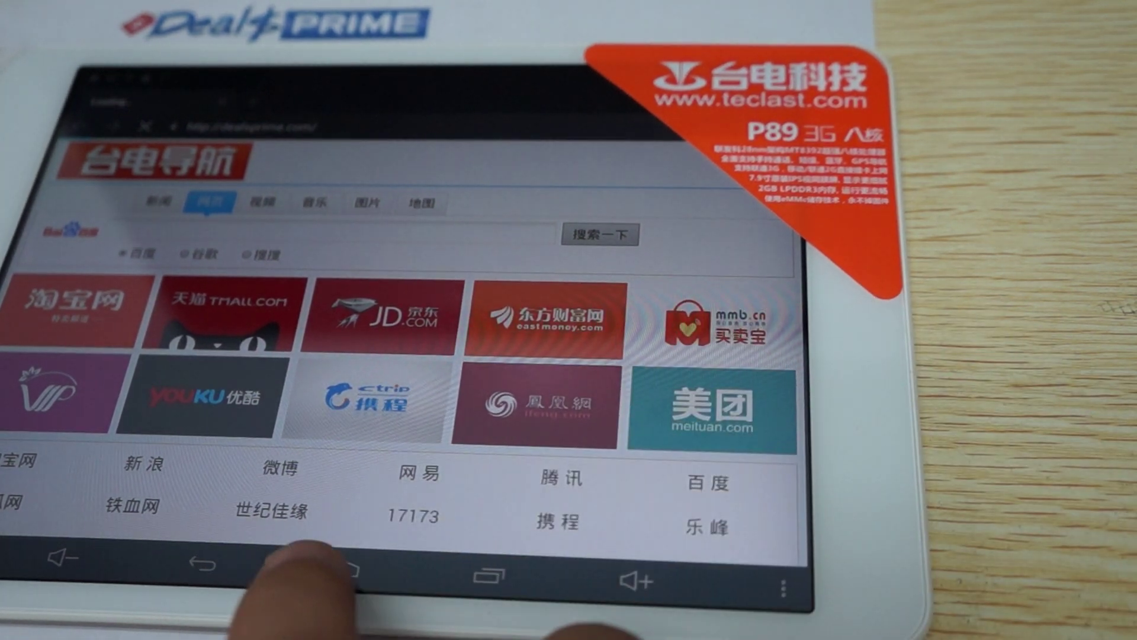
left_click(345, 569)
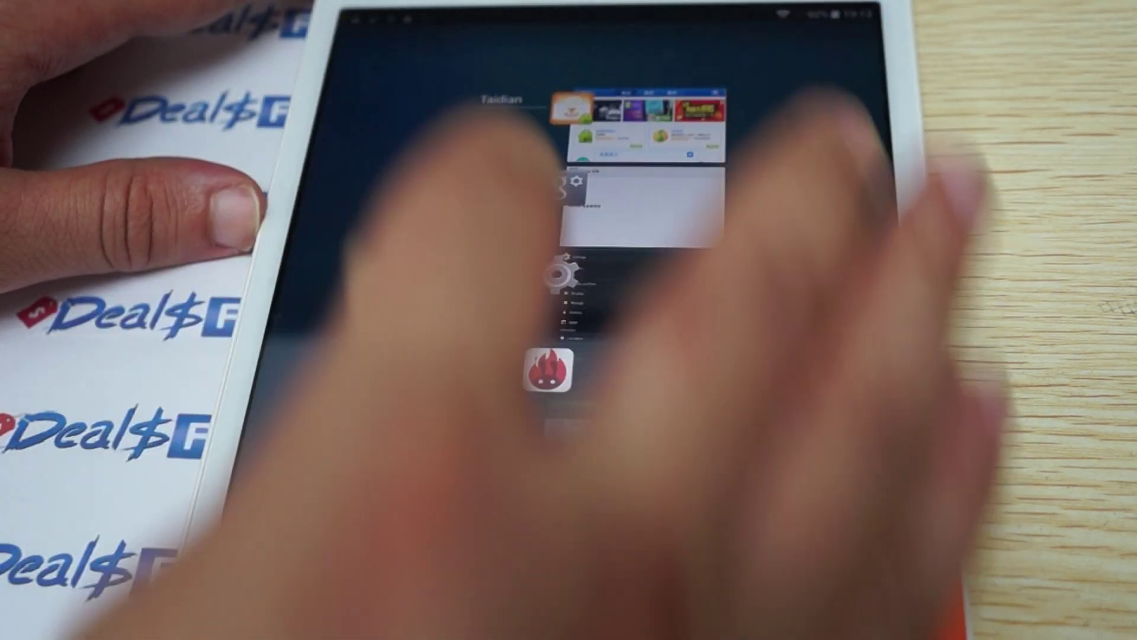
Step: Switch to Phone, dial 125880 on the dialpad without calling, then exit to home
key("Escape")
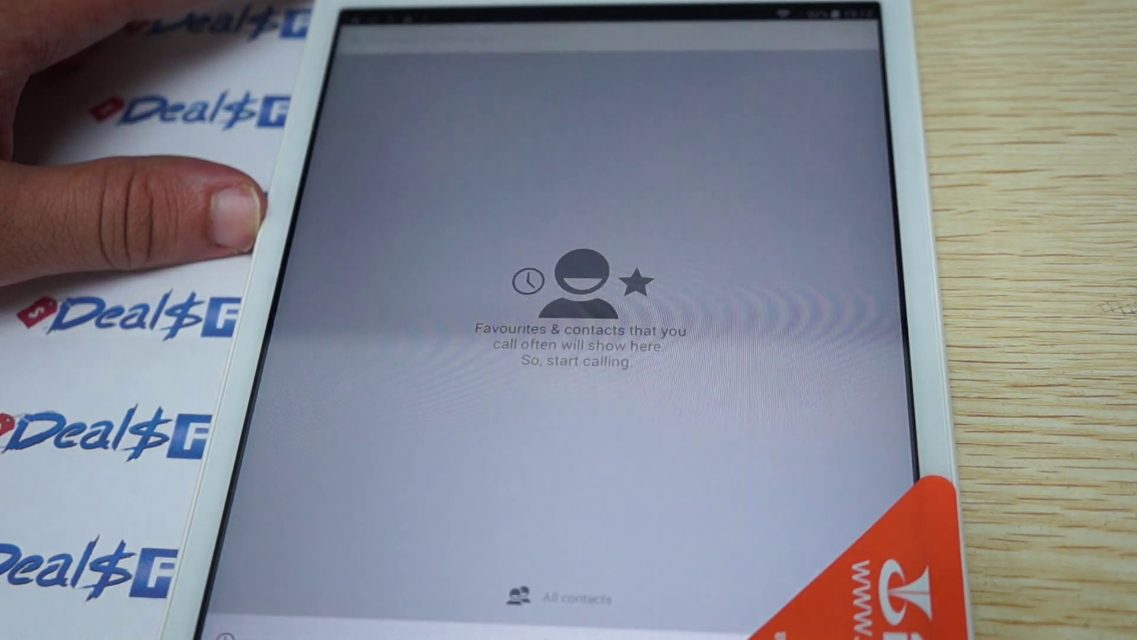
left_click(547, 623)
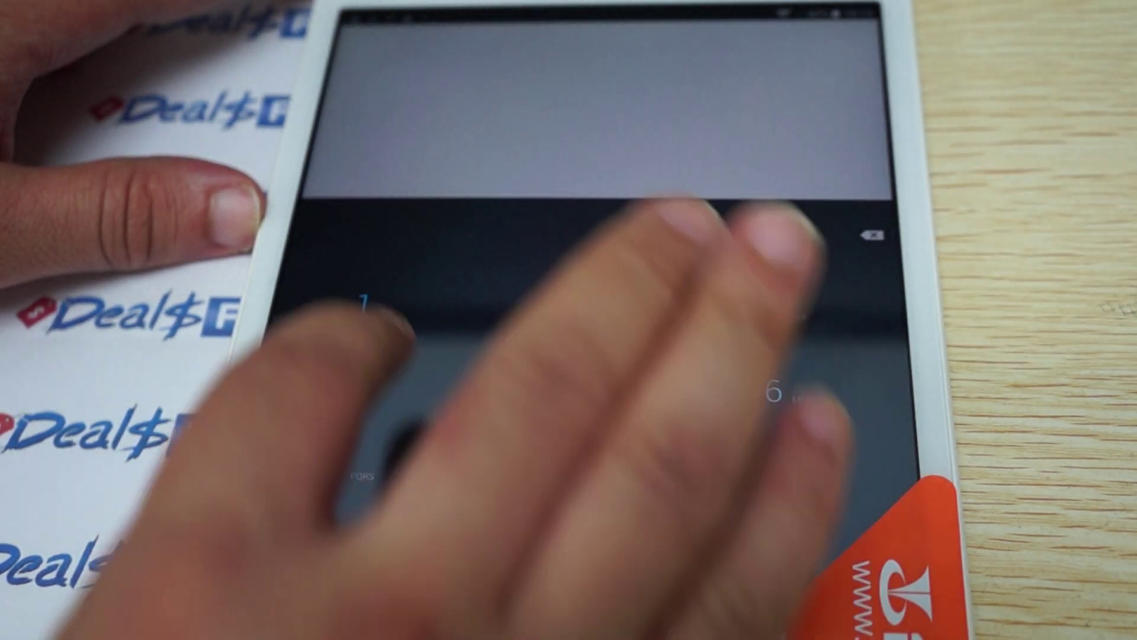
left_click(362, 305)
type("125880")
left_click(565, 307)
left_click(558, 386)
left_click(549, 473)
left_click(550, 473)
left_click(541, 566)
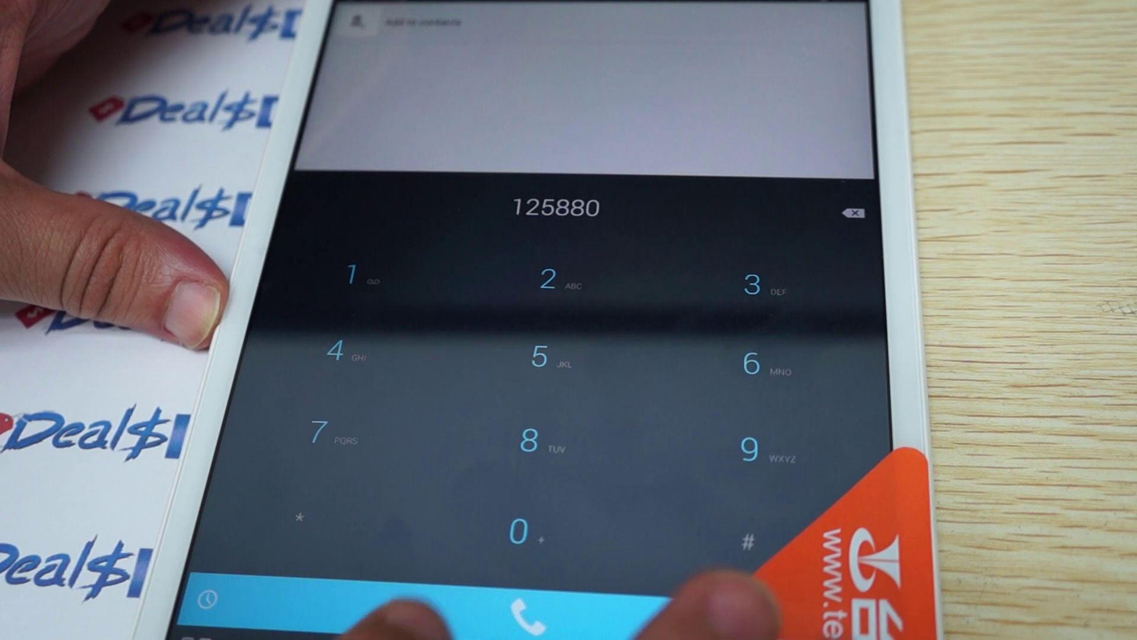
left_click(529, 613)
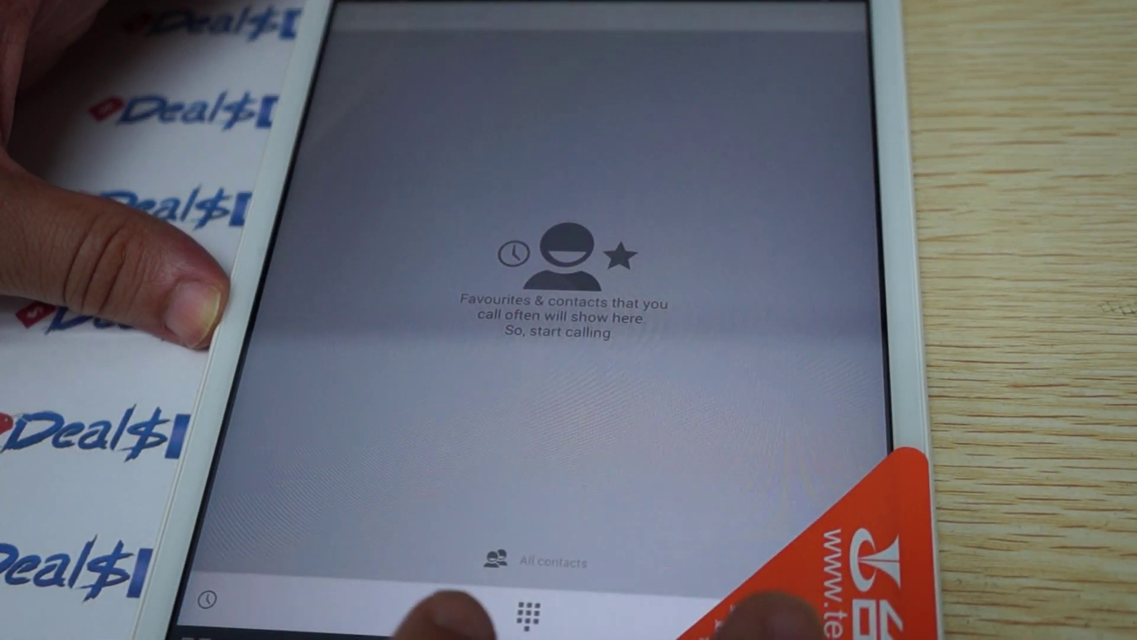
left_click(449, 627)
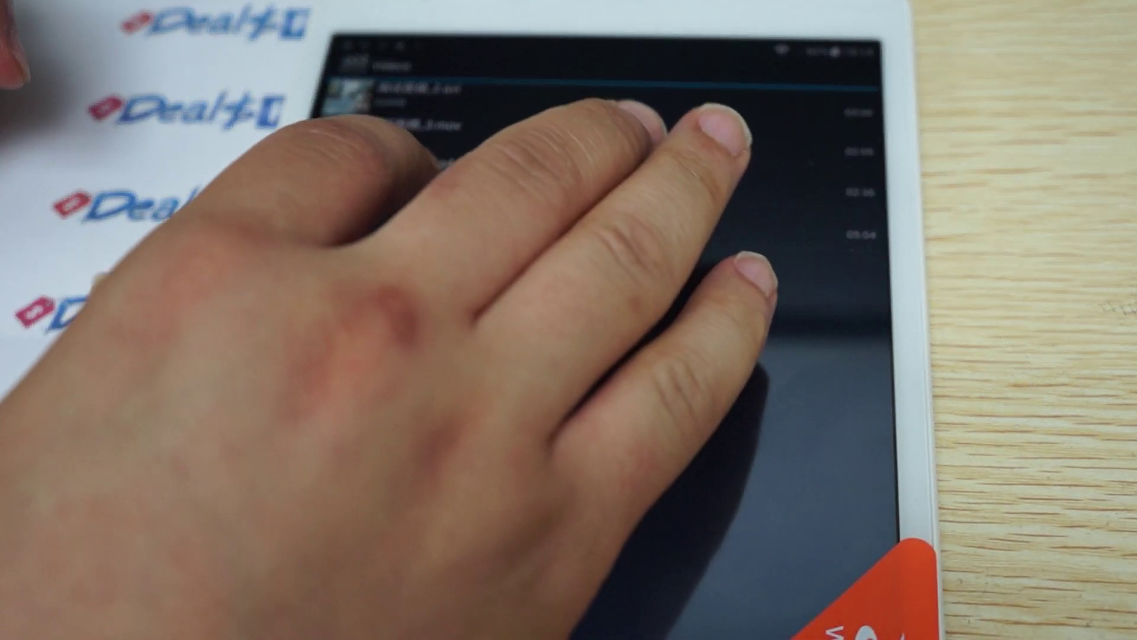
Step: Play 测试视频_1.mp4 in the Video player and pause it at 02:43
left_click(715, 124)
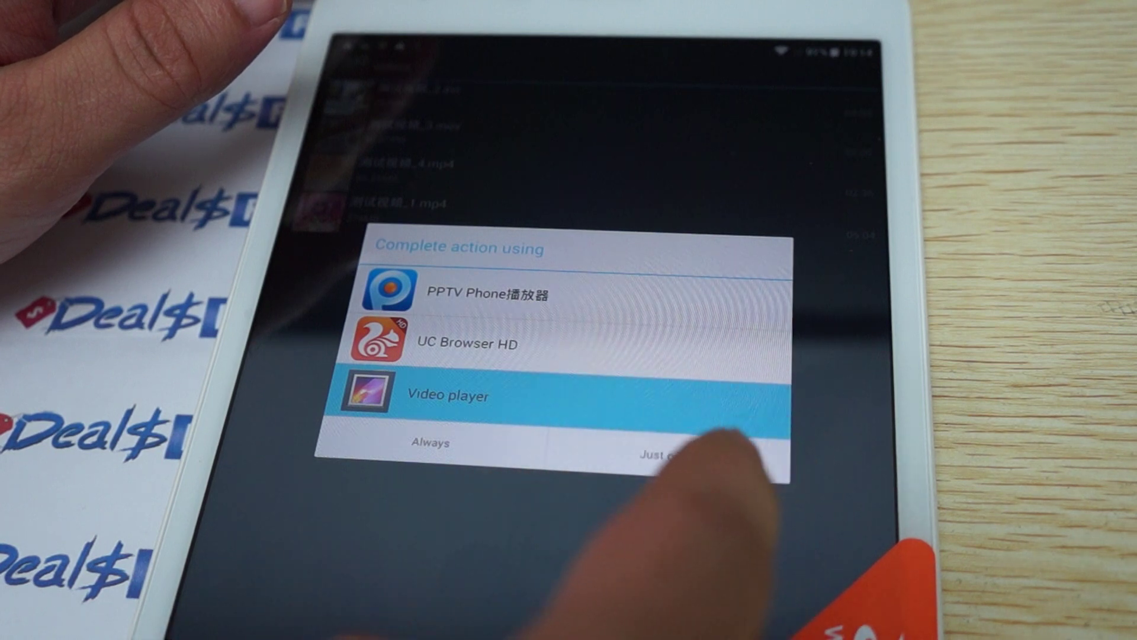
left_click(675, 453)
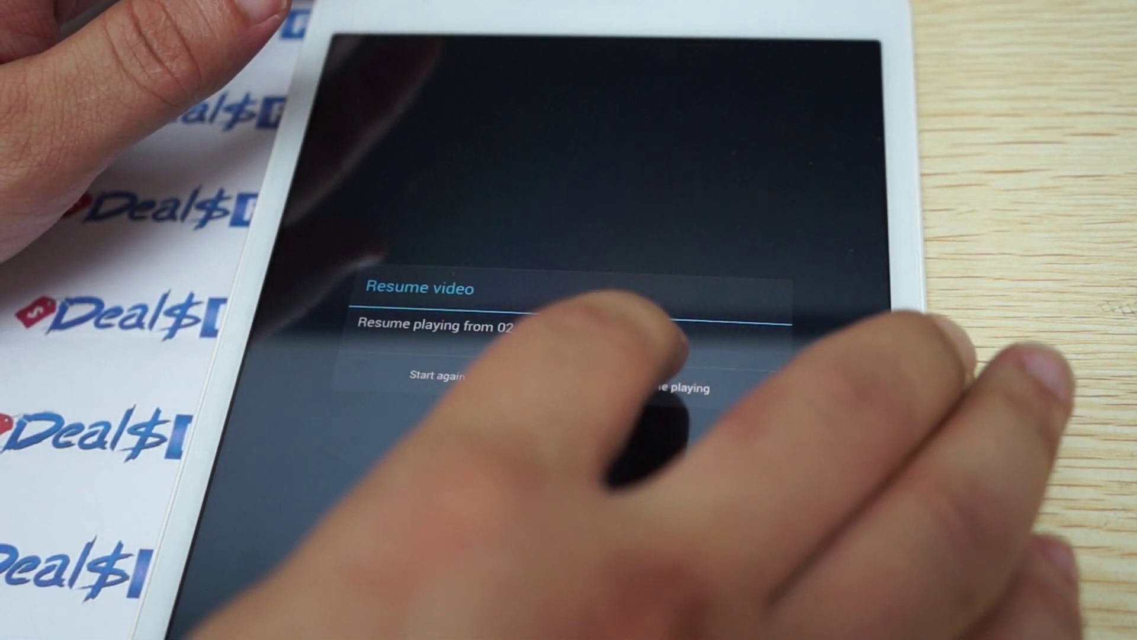
left_click(622, 388)
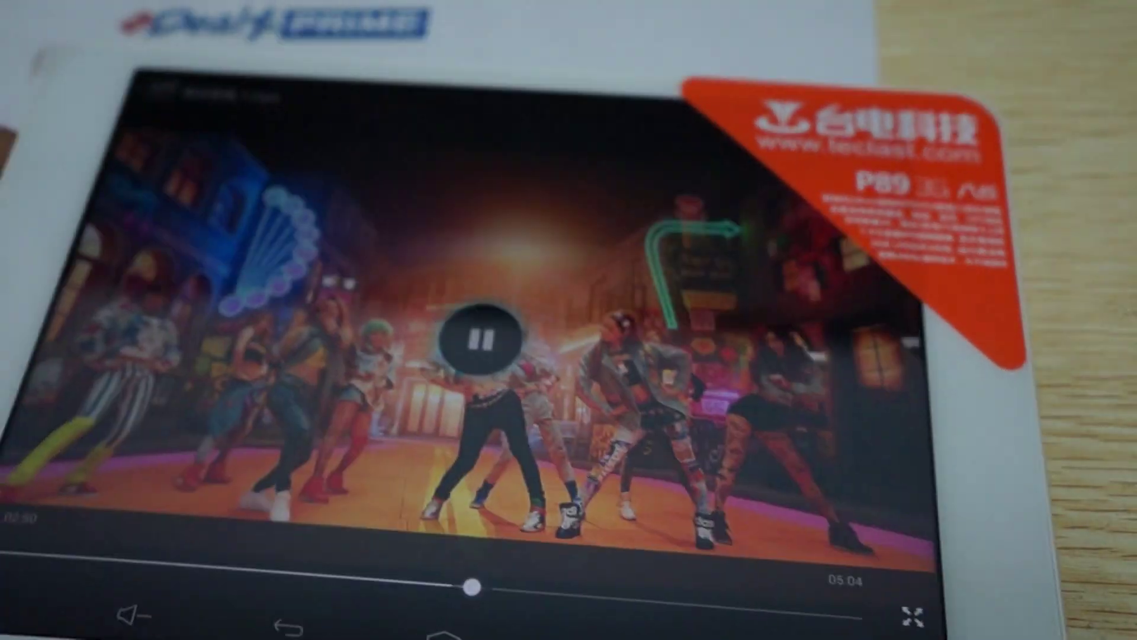
left_click(511, 355)
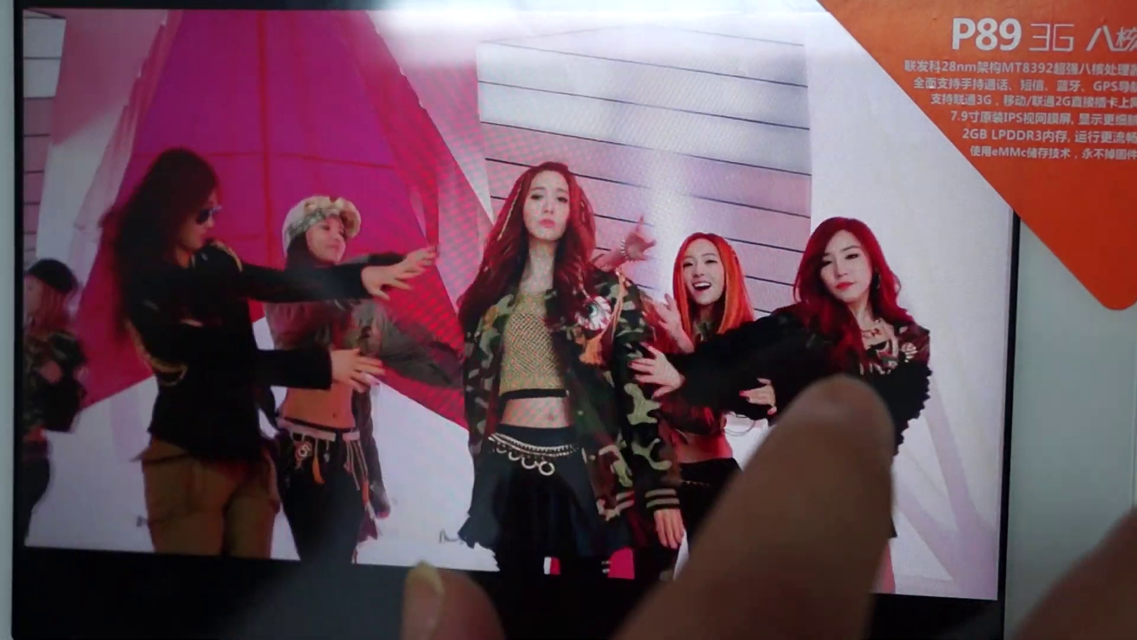
left_click(498, 291)
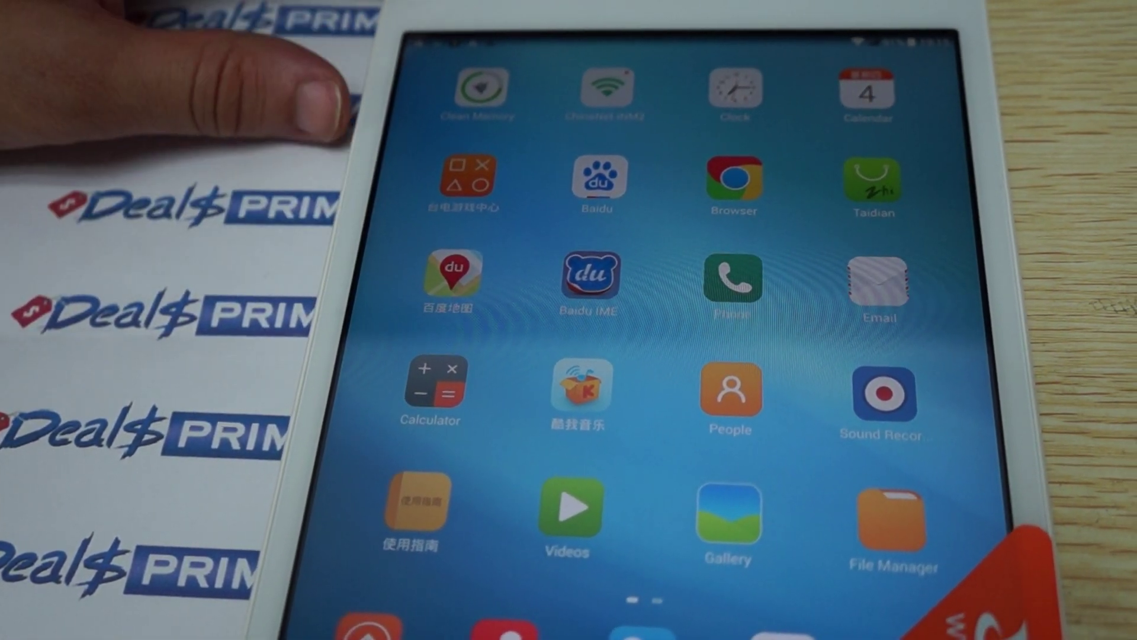
Step: View internal storage in File Manager, return home, and show the next app page
left_click(880, 520)
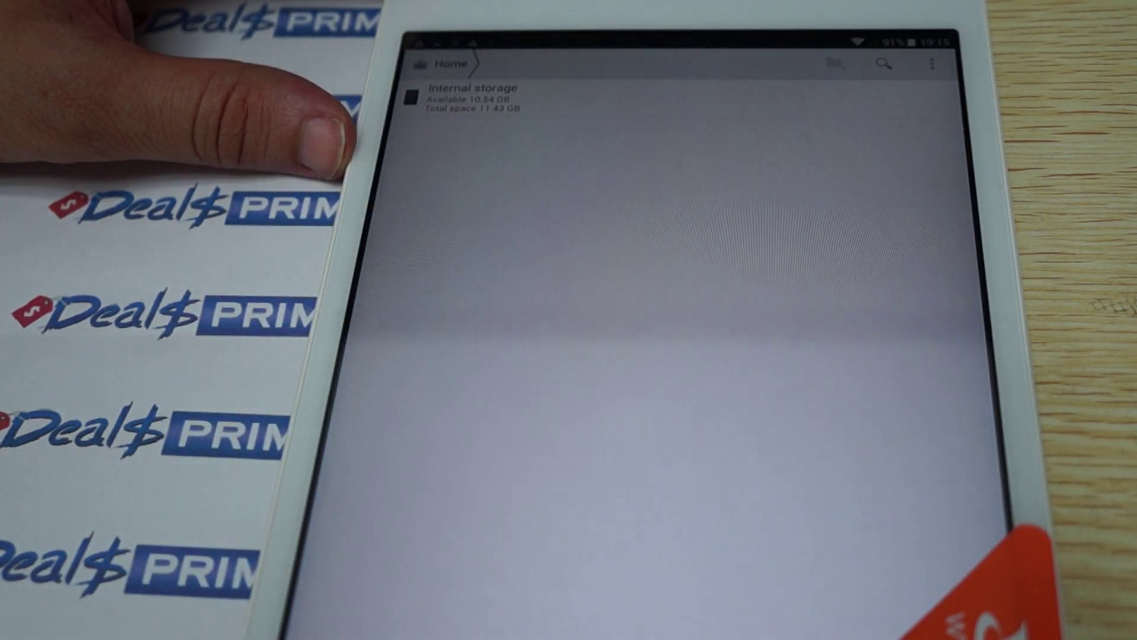
key("Home")
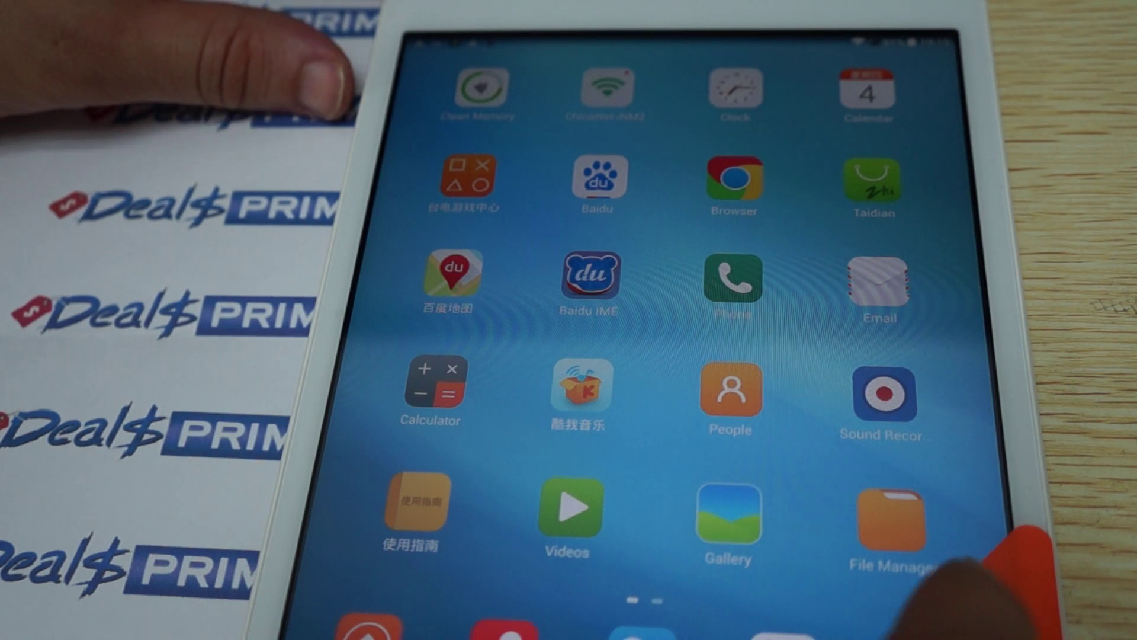
left_click_drag(933, 547, 506, 471)
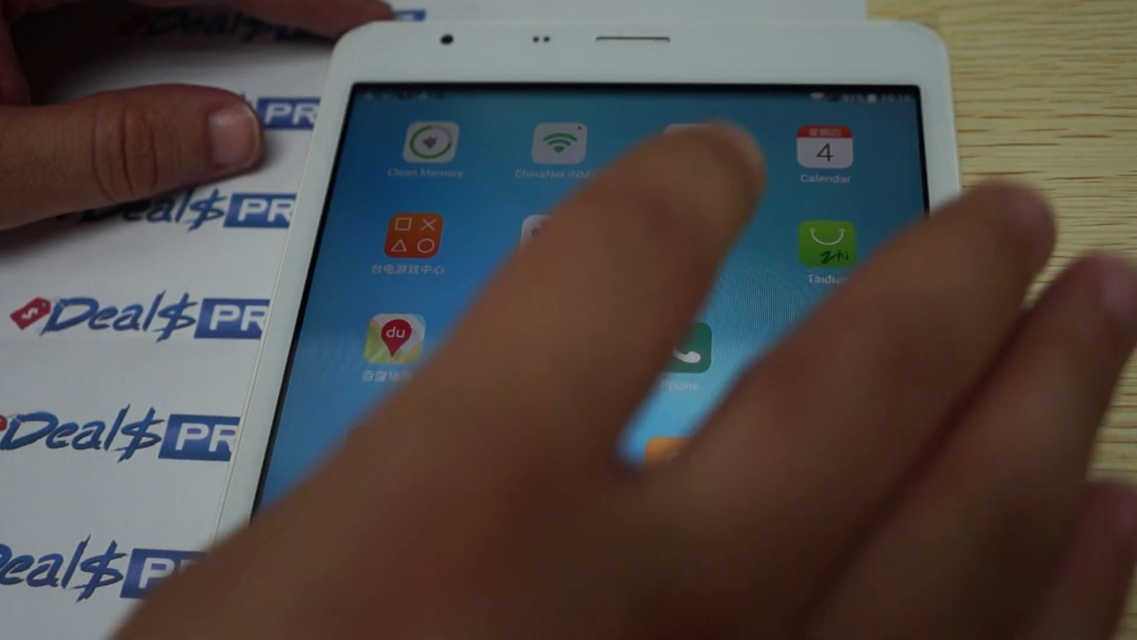
Step: Search the DealsPrime store for 'p89' using the English keyboard
left_click(686, 242)
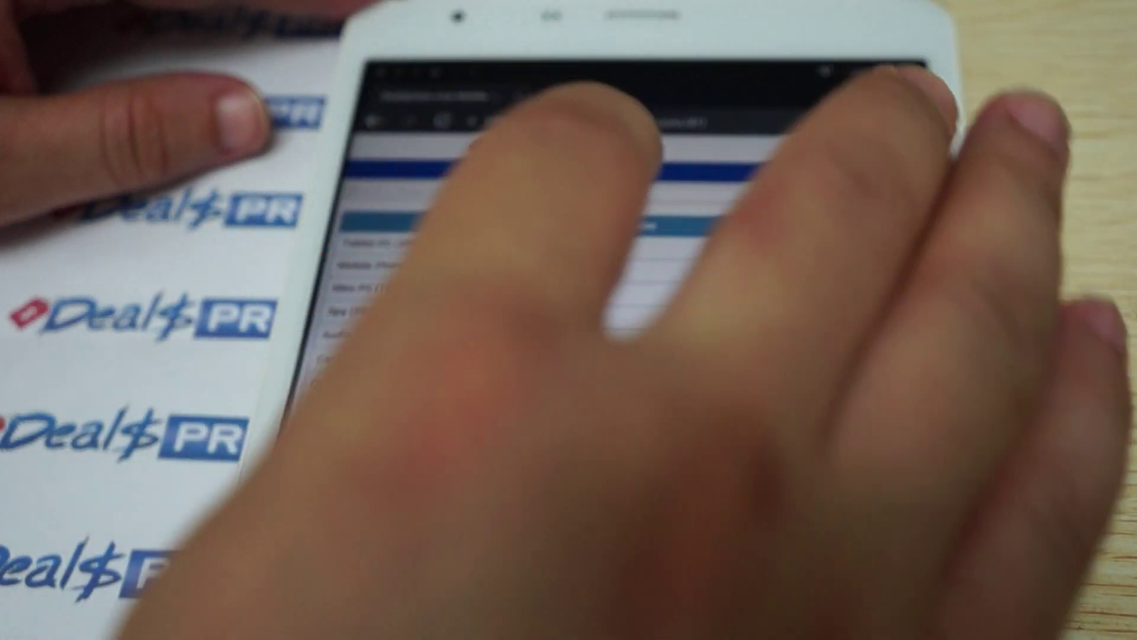
left_click(604, 192)
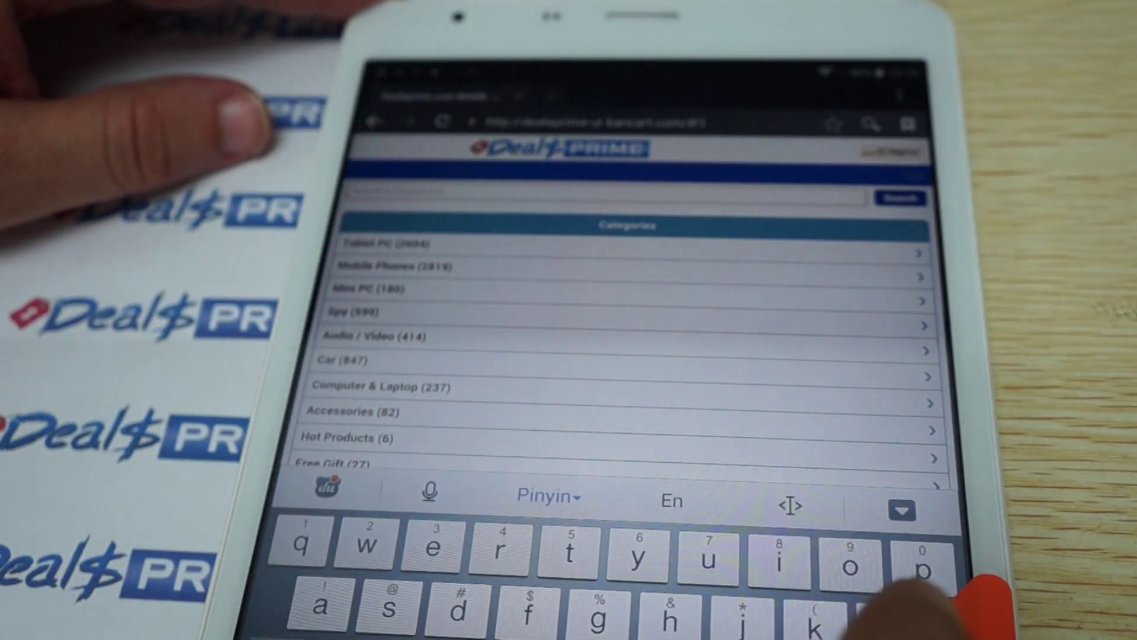
type("p")
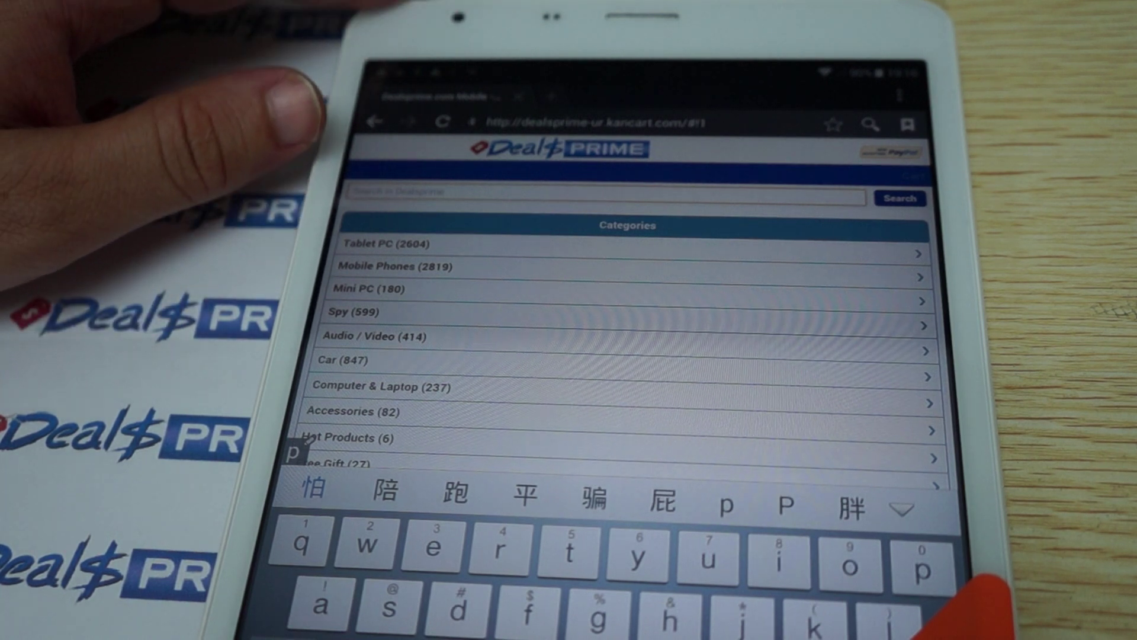
key("Return")
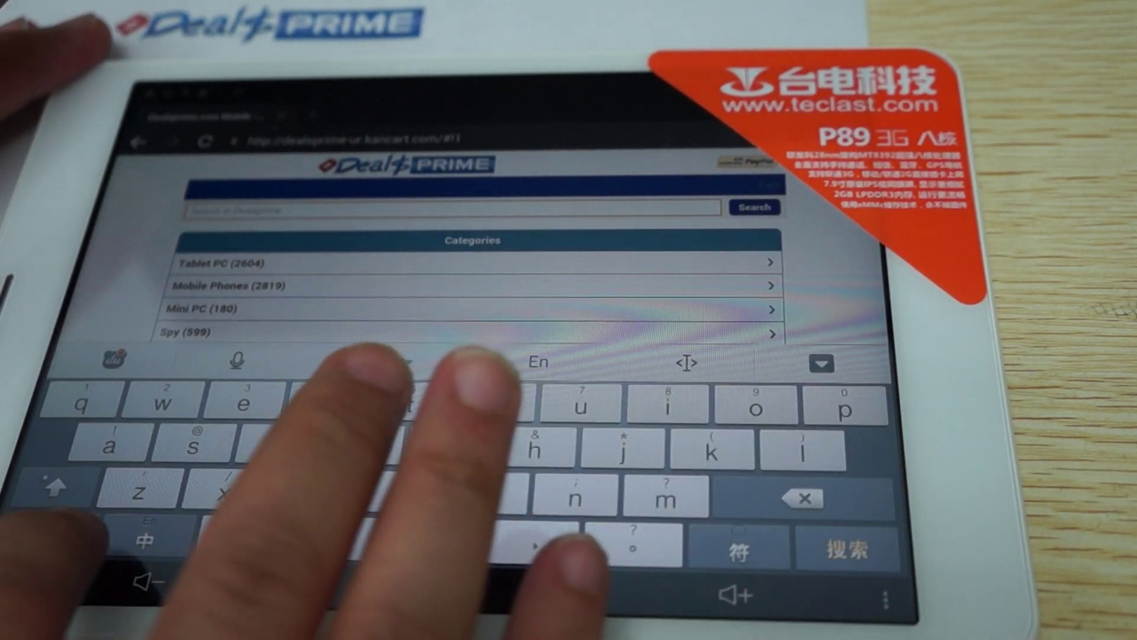
left_click(142, 540)
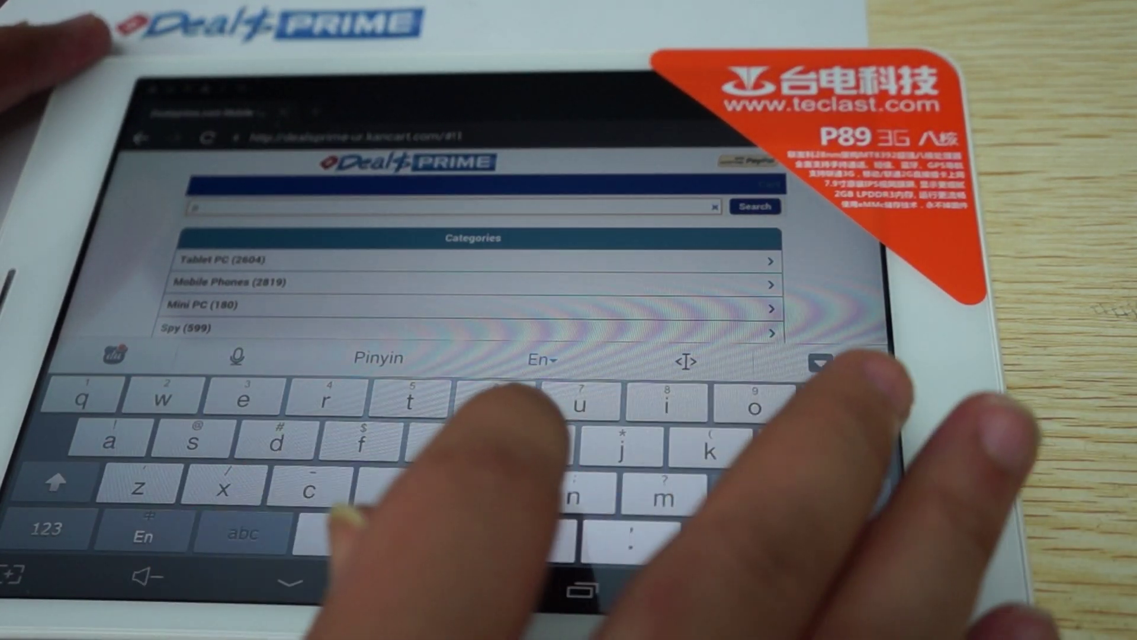
type("a")
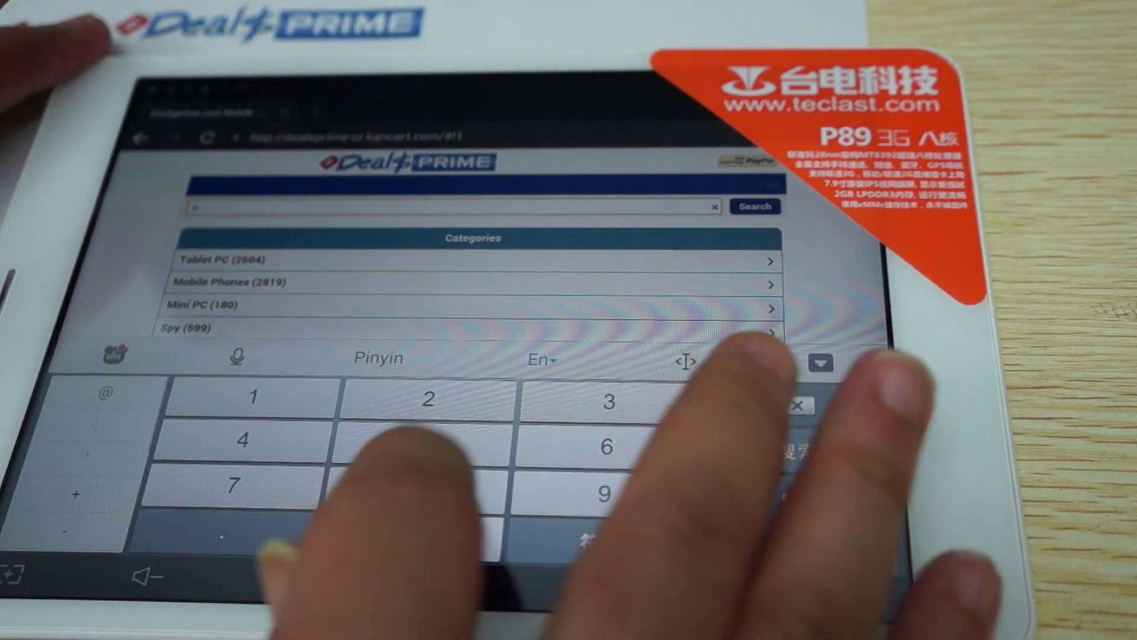
type("89")
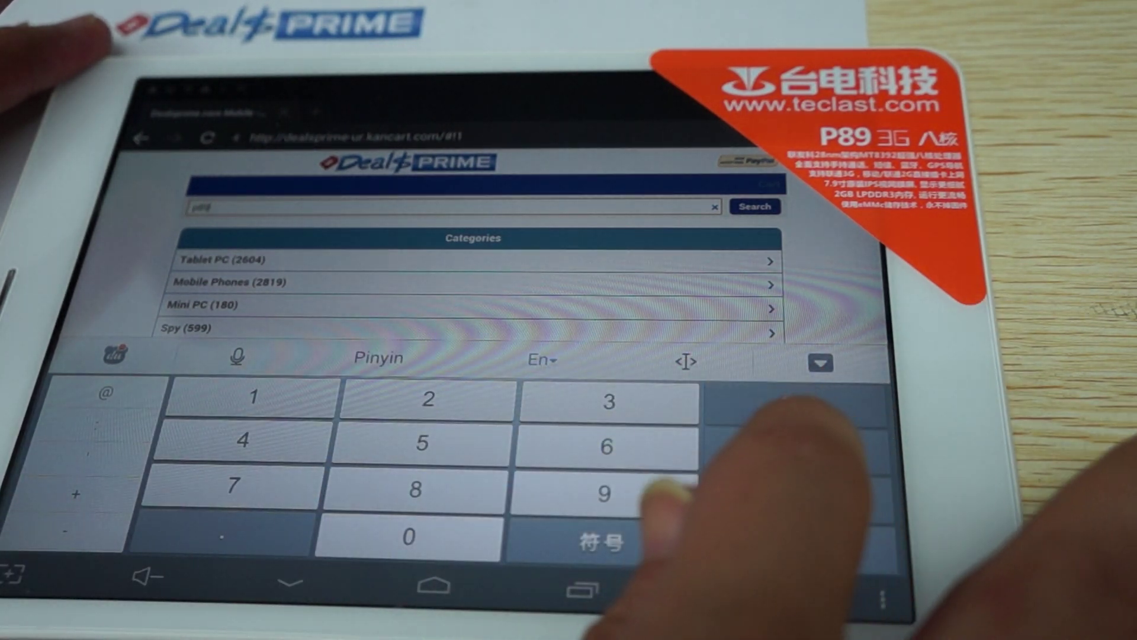
left_click(796, 450)
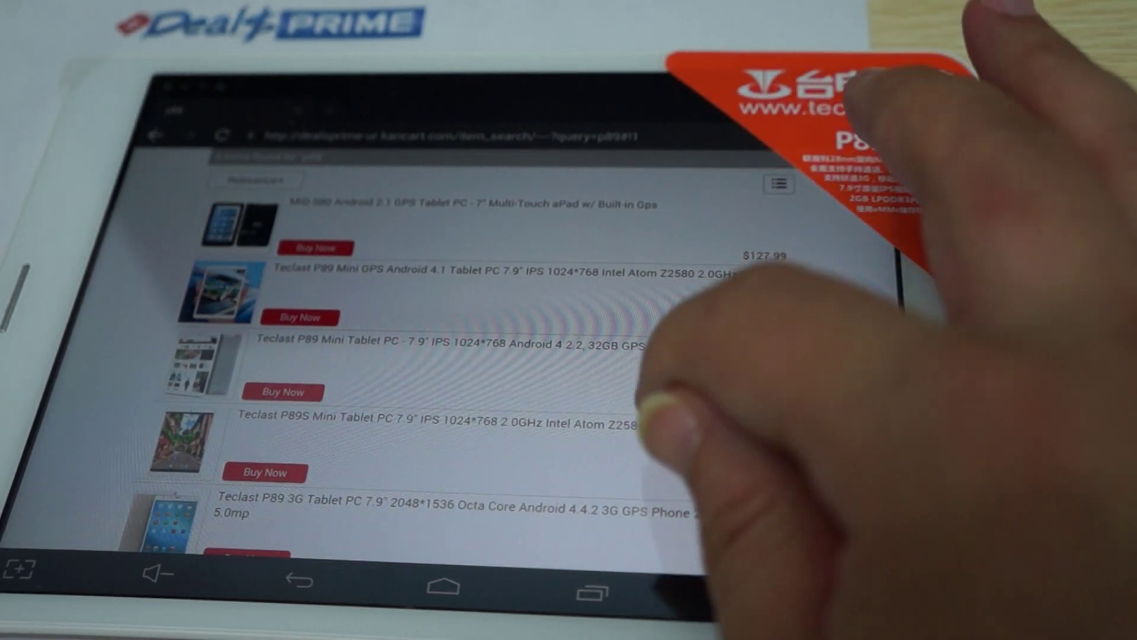
scroll(689, 311, "down", 2)
scroll(684, 275, "down", 2)
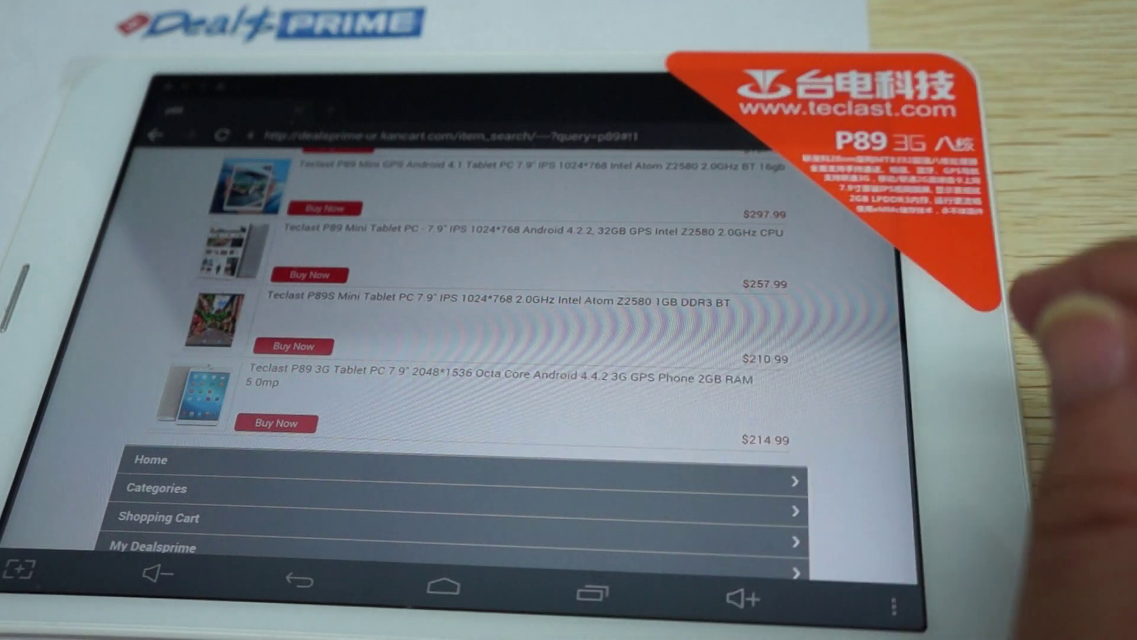
Step: View the Teclast P89 3G Tablet PC product page, then show the recent-apps list
left_click(641, 391)
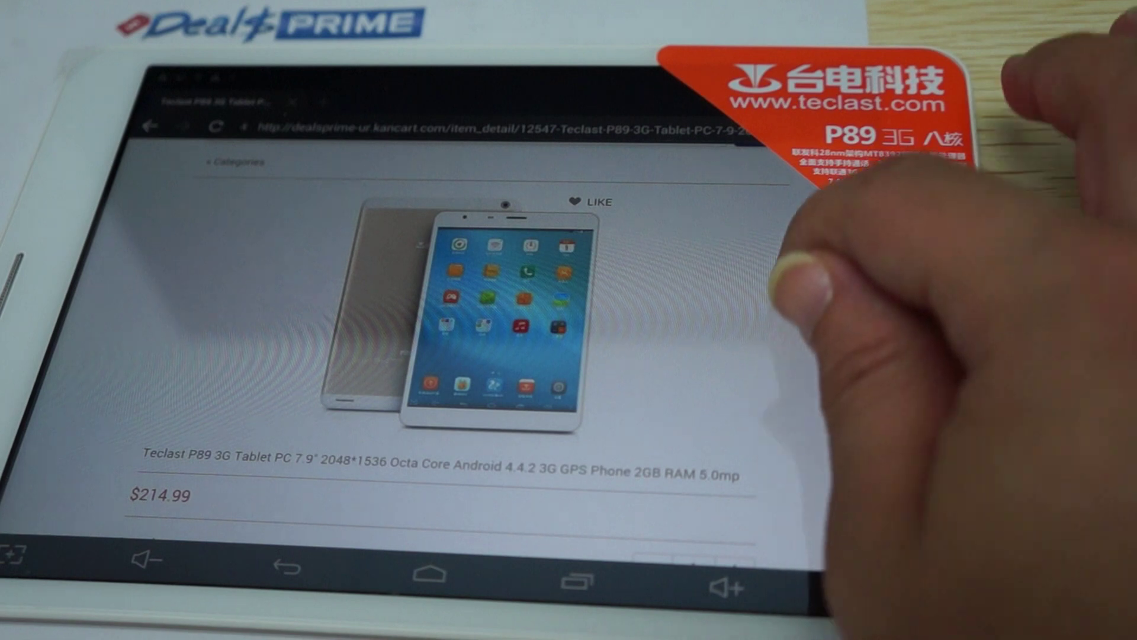
scroll(782, 293, "down", 3)
scroll(445, 356, "down", 3)
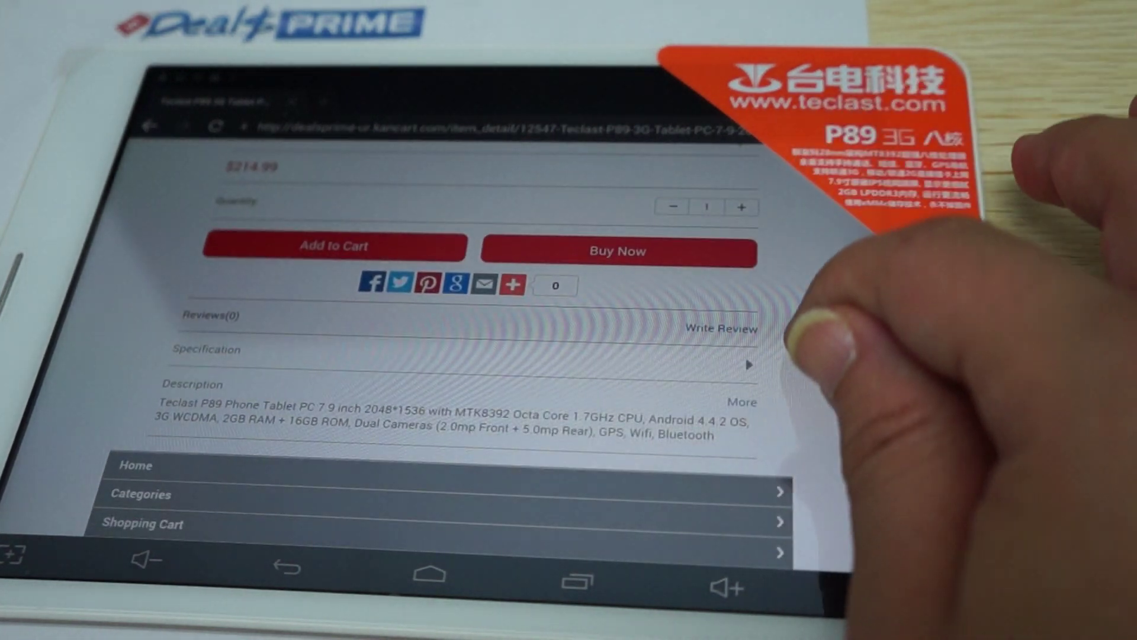
scroll(444, 356, "down", 1)
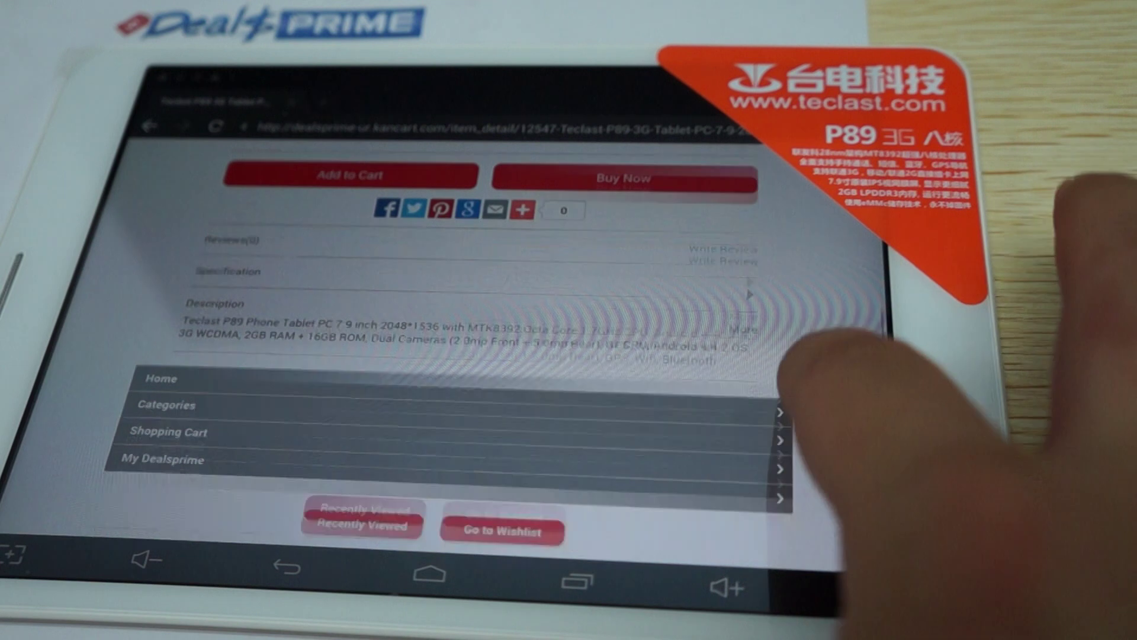
scroll(782, 383, "up", 2)
scroll(471, 356, "up", 5)
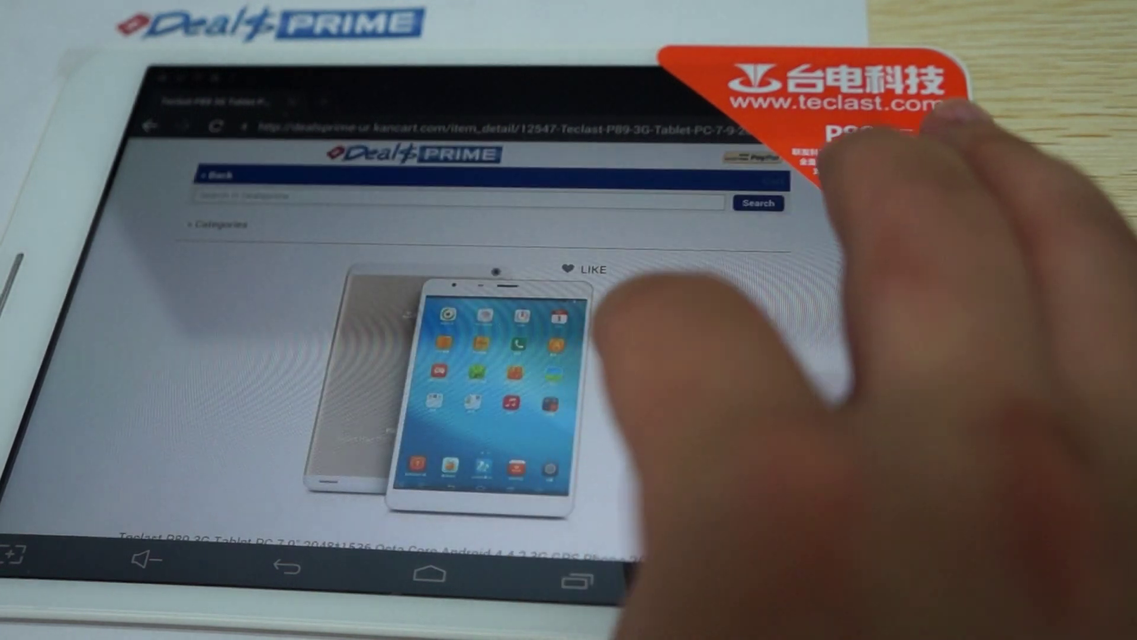
left_click(578, 580)
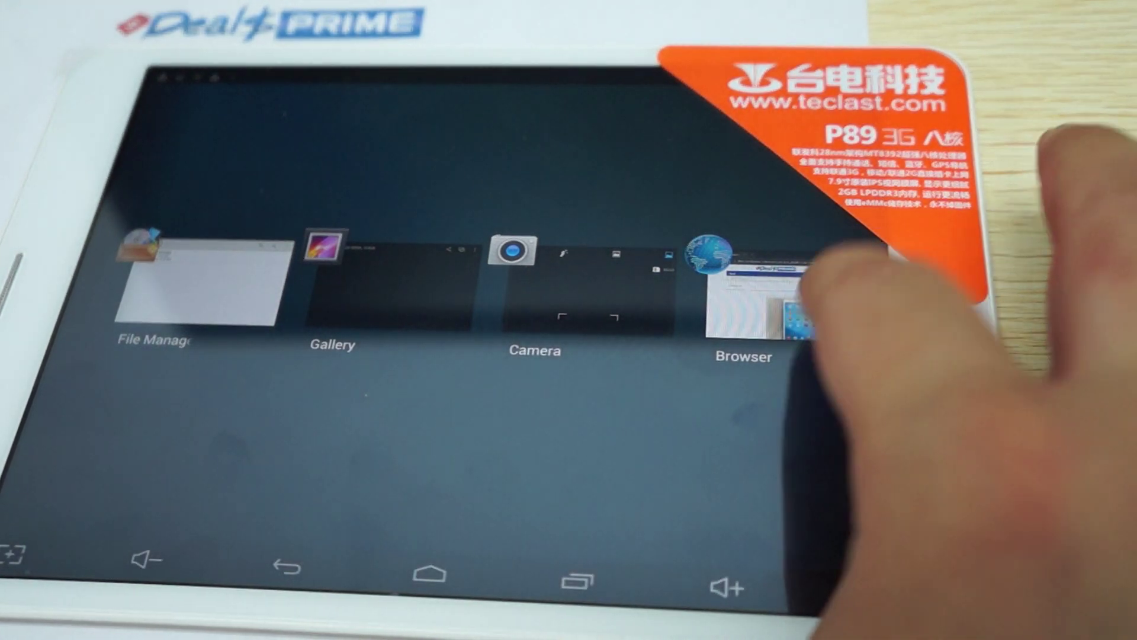
Step: Reopen Browser, open Teclast navigation in a new tab, load qq.com, then edit the address again
left_click(792, 293)
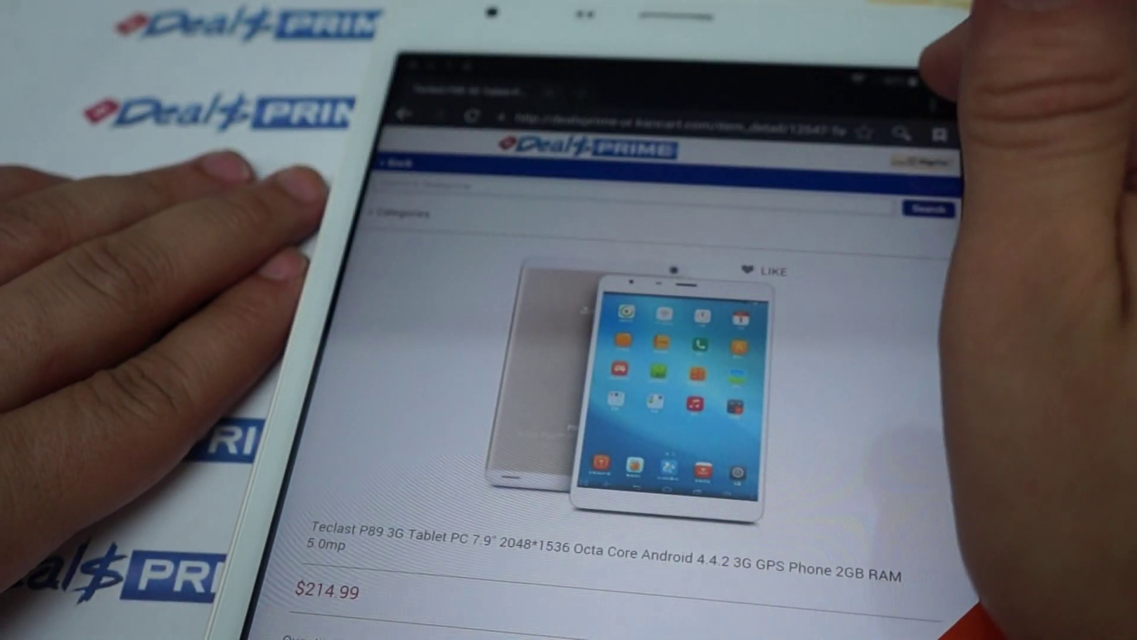
left_click(711, 373)
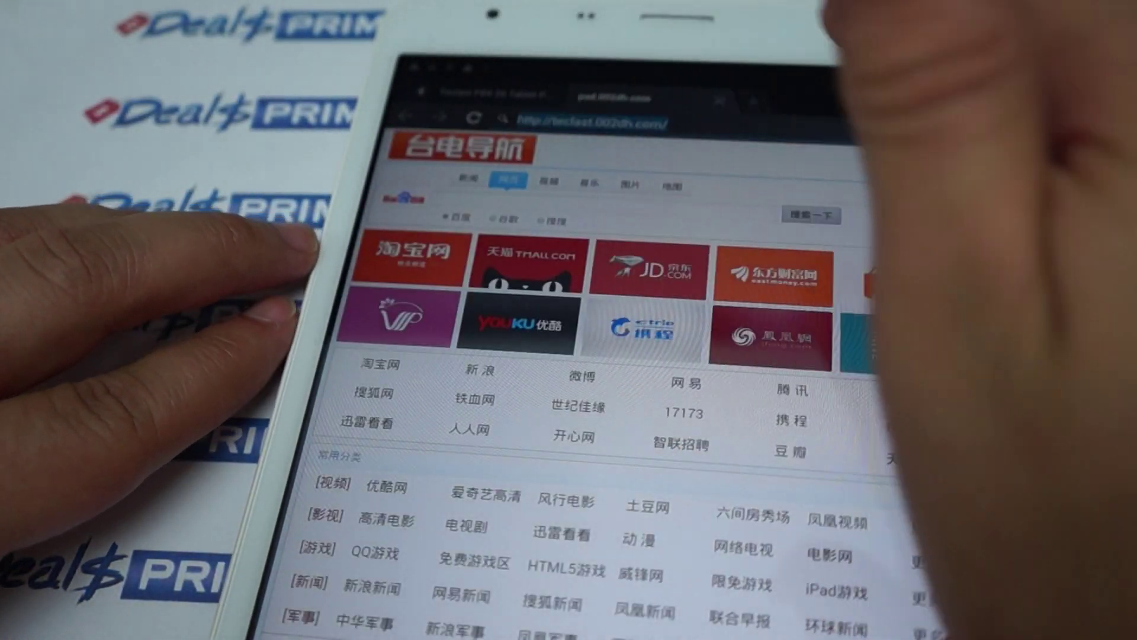
left_click(799, 121)
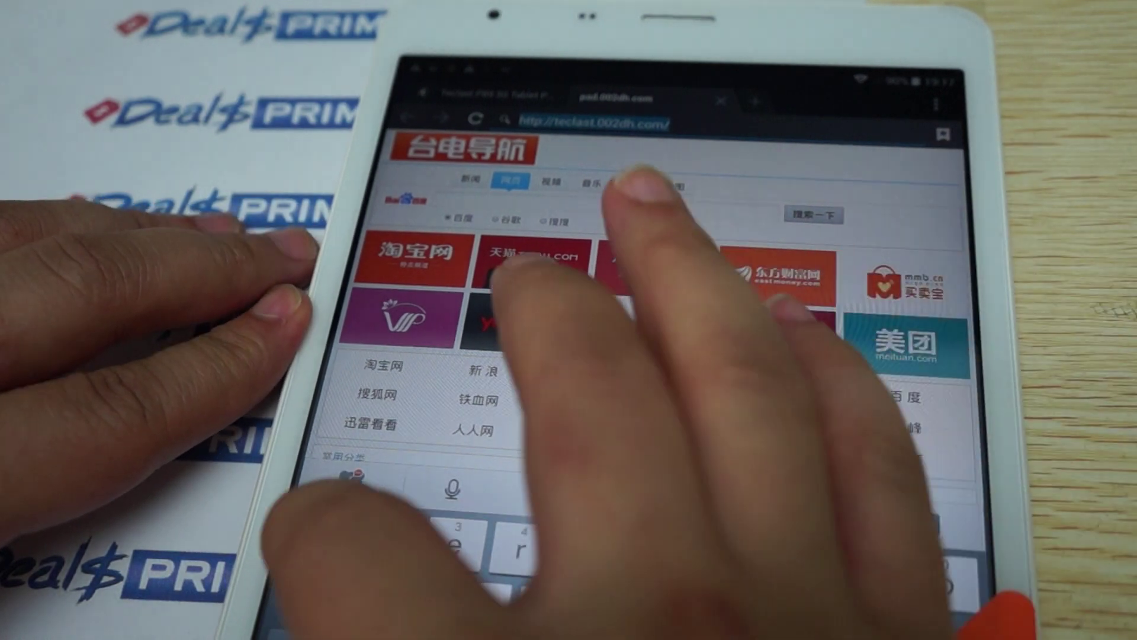
type("qq")
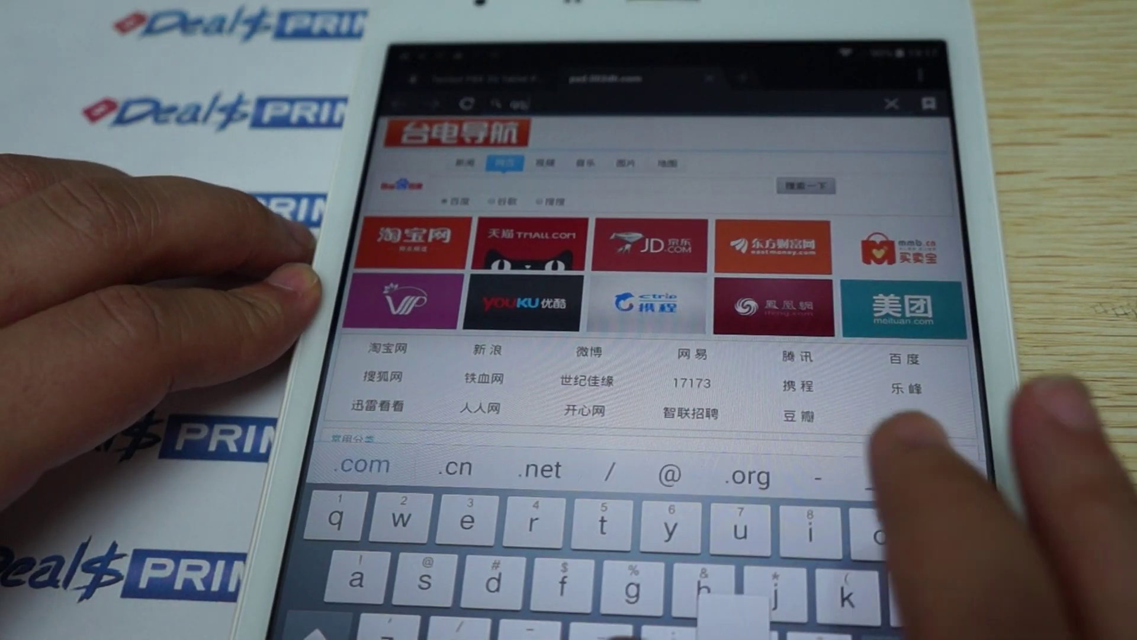
type("om")
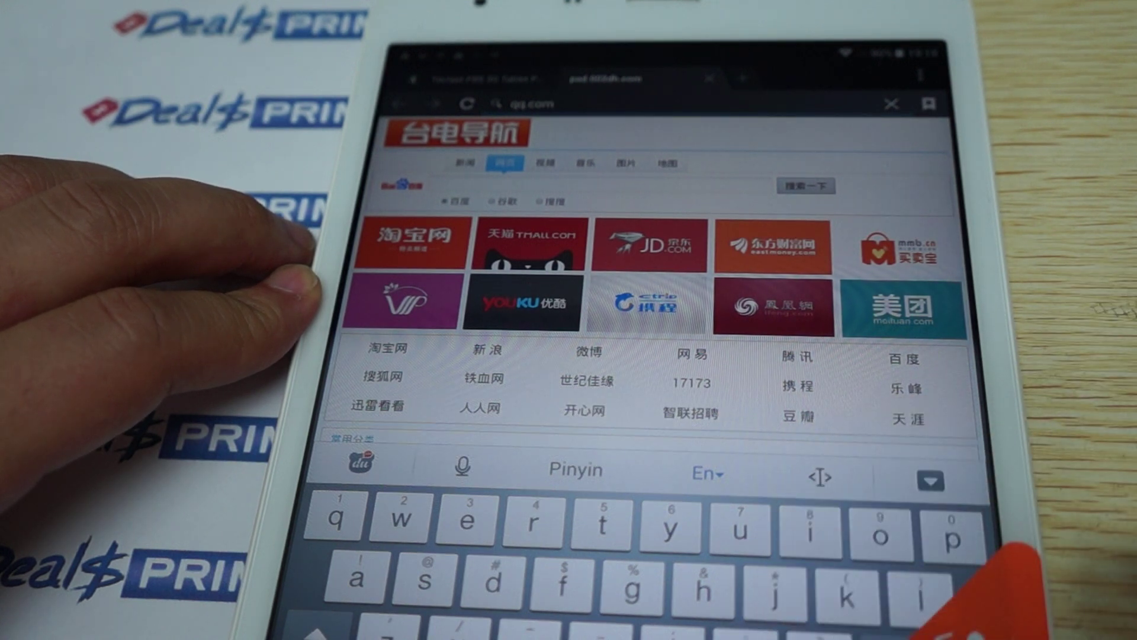
key("Return")
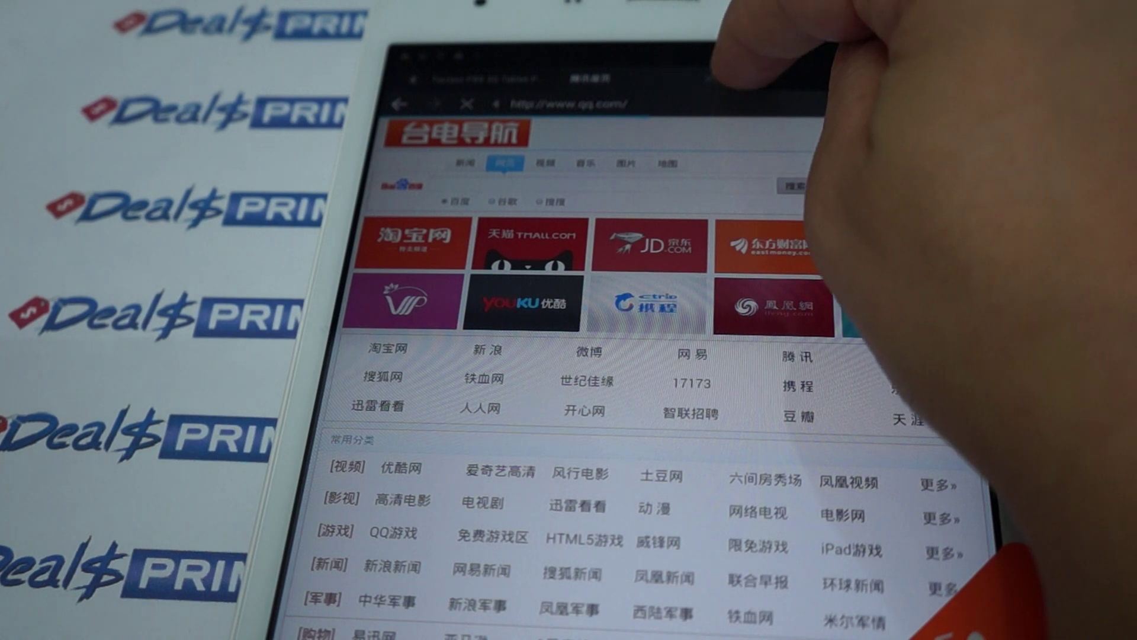
left_click(587, 102)
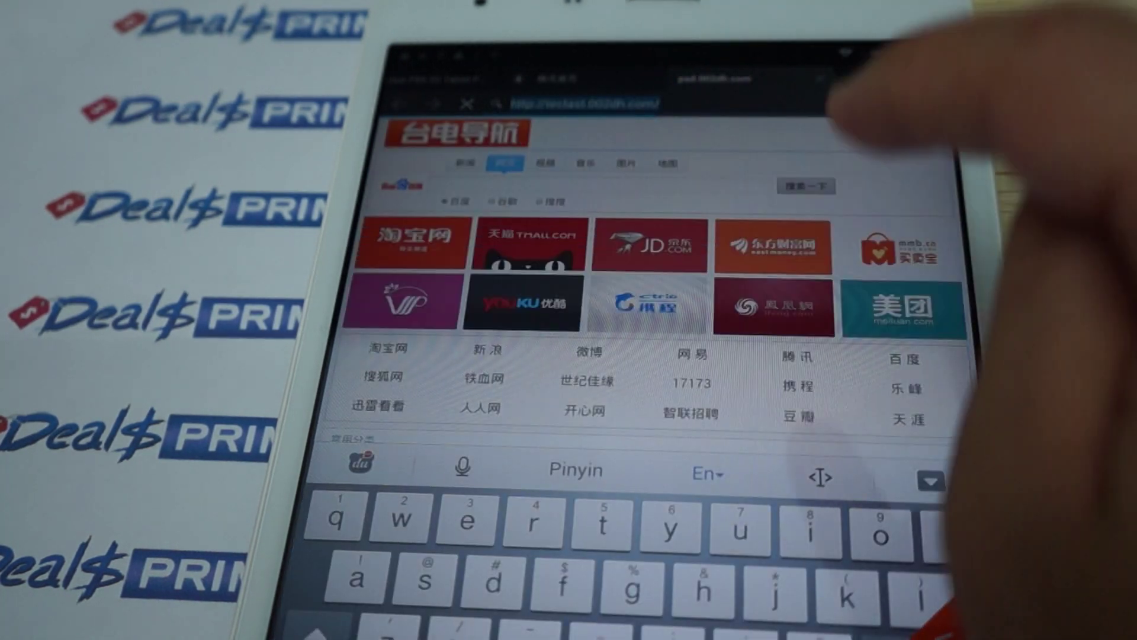
type("mi")
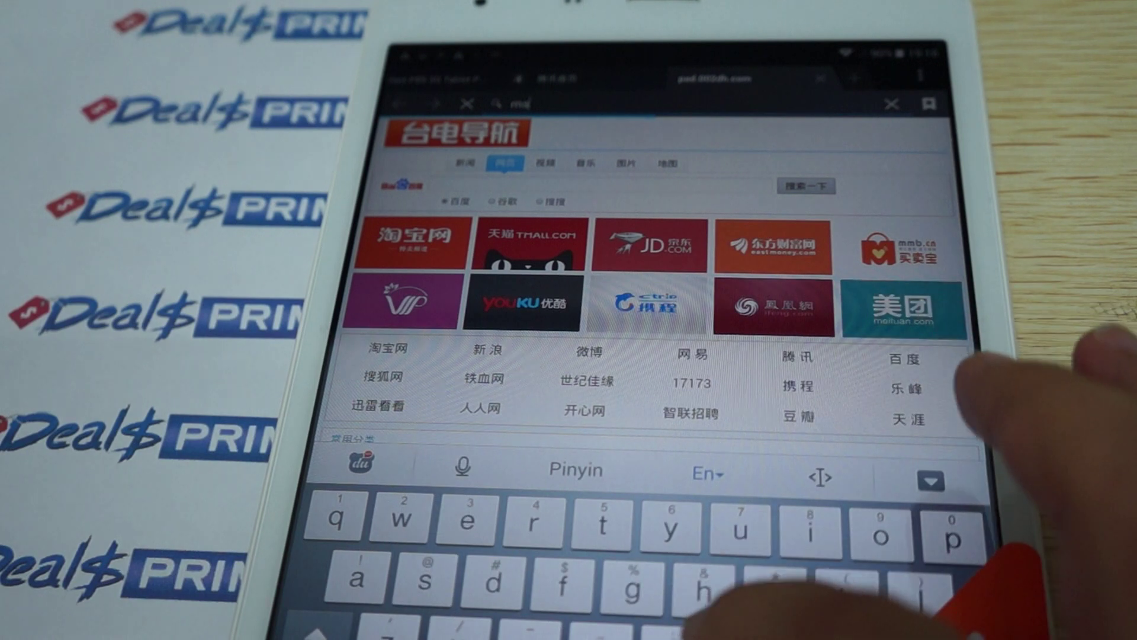